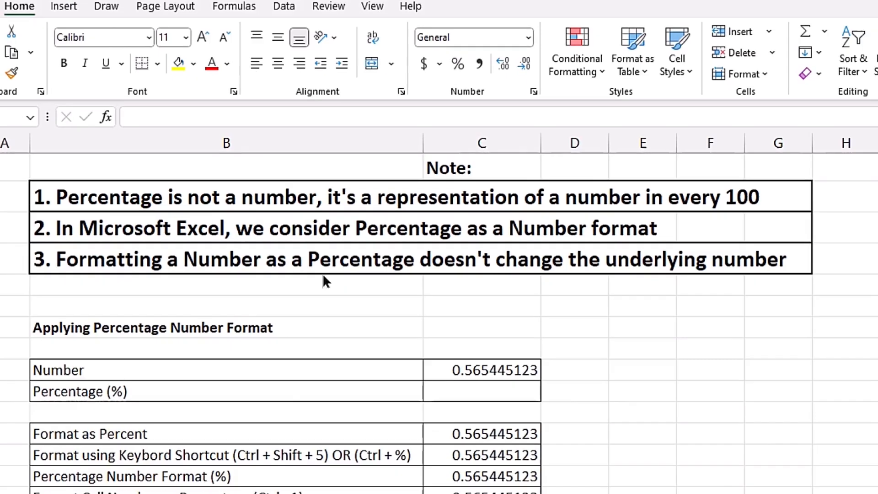
Calculate the percentage in C10 by multiplying the number in C9 by 100 with the formula =C9*100
{"action": "left_click_drag", "start_coordinate": [872, 208], "coordinate": [873, 277]}
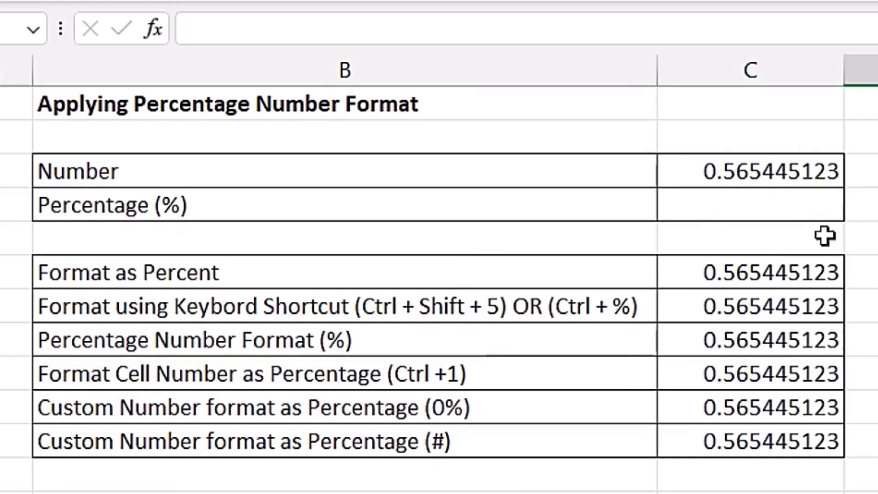
{"action": "left_click", "coordinate": [390, 208]}
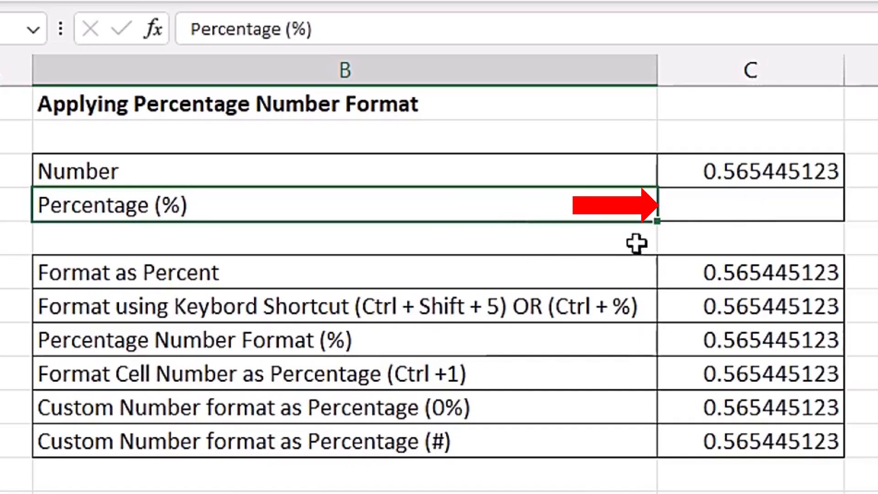
{"action": "left_click", "coordinate": [740, 213]}
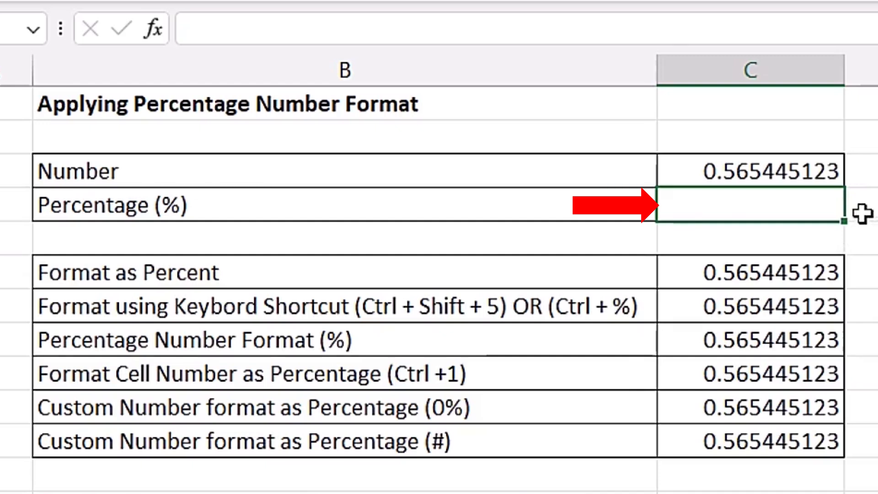
{"action": "type", "text": "="}
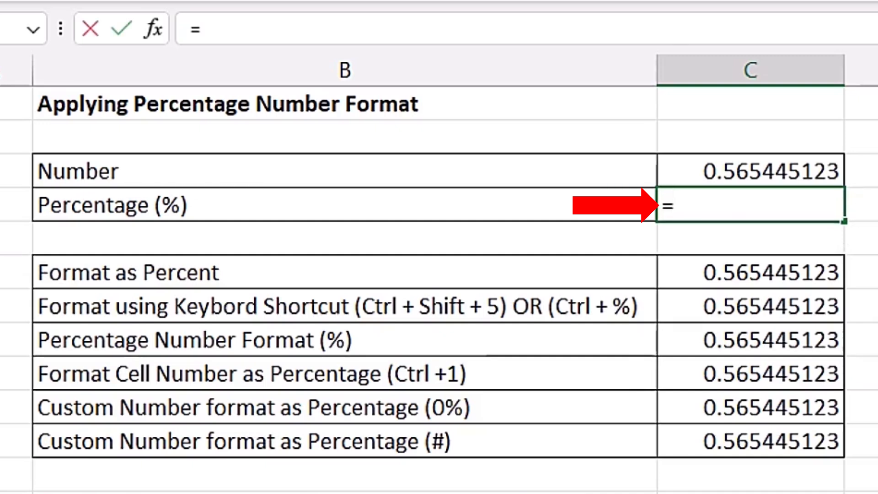
{"action": "key", "text": "Up"}
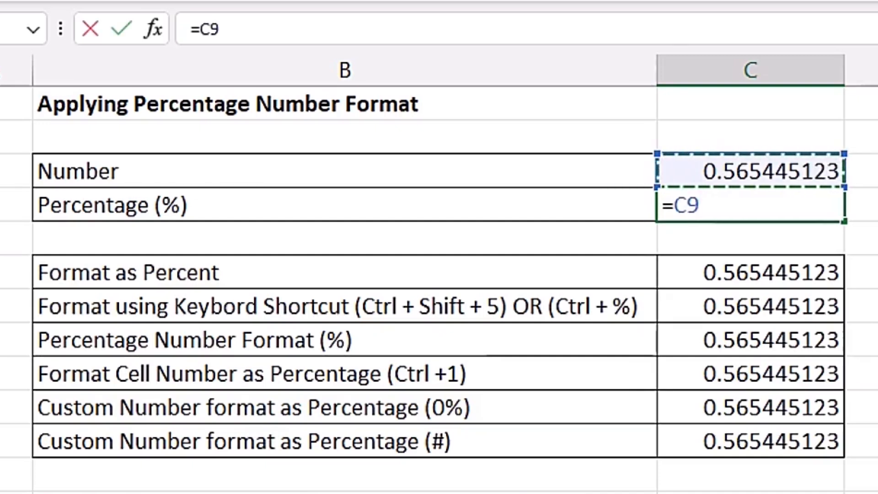
{"action": "type", "text": "*100"}
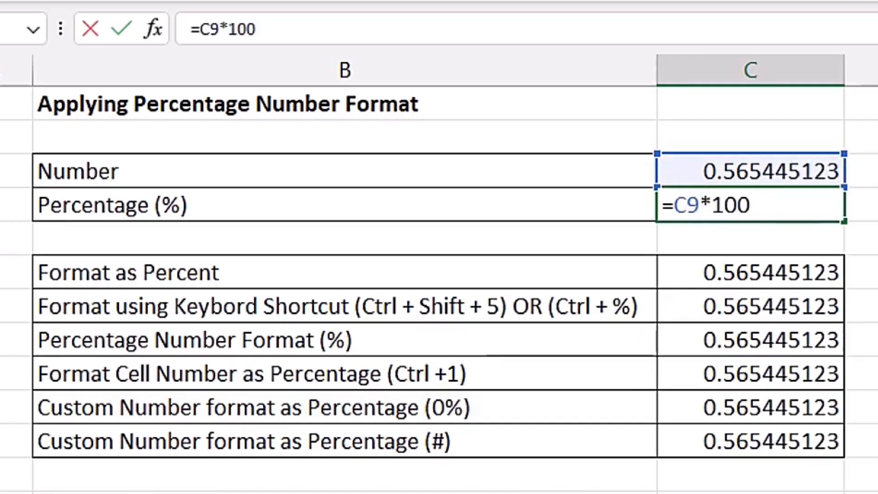
{"action": "key", "text": "Return"}
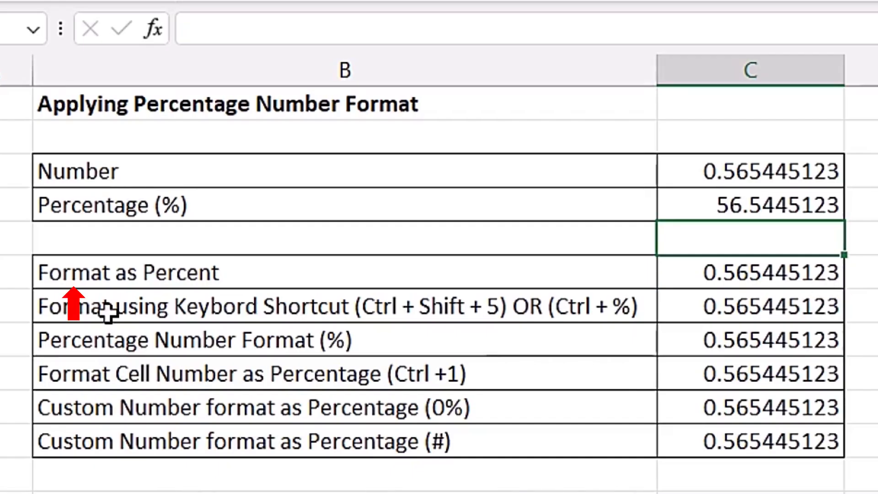
Apply the Percent Style to the values in the "Format as Percent" and "Format using Keybord Shortcut" rows, C12 and C13
{"action": "left_click", "coordinate": [783, 272]}
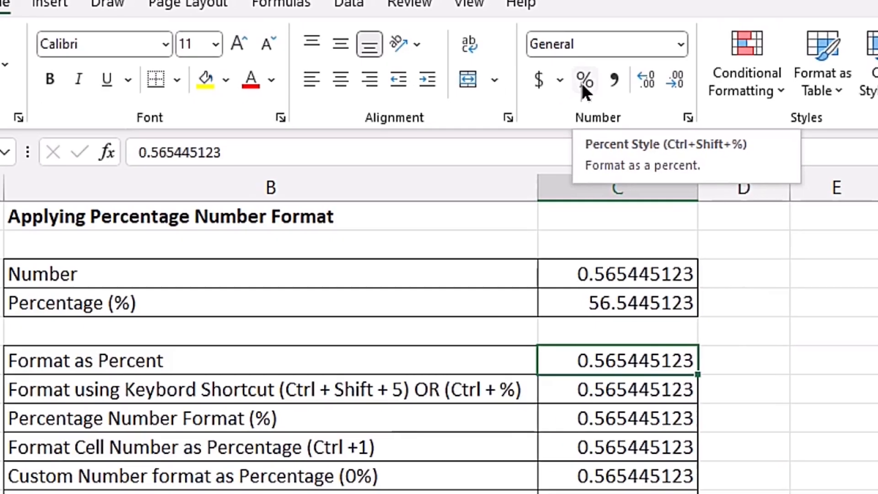
{"action": "left_click", "coordinate": [470, 145]}
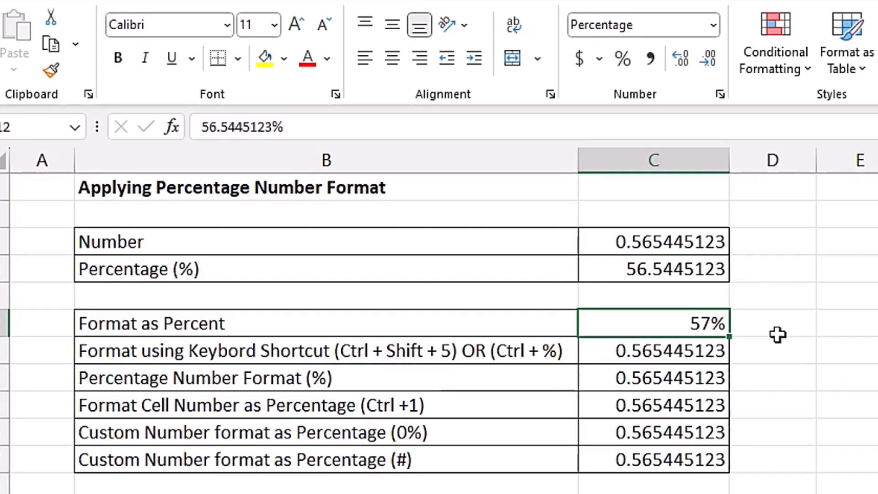
{"action": "left_click", "coordinate": [701, 353]}
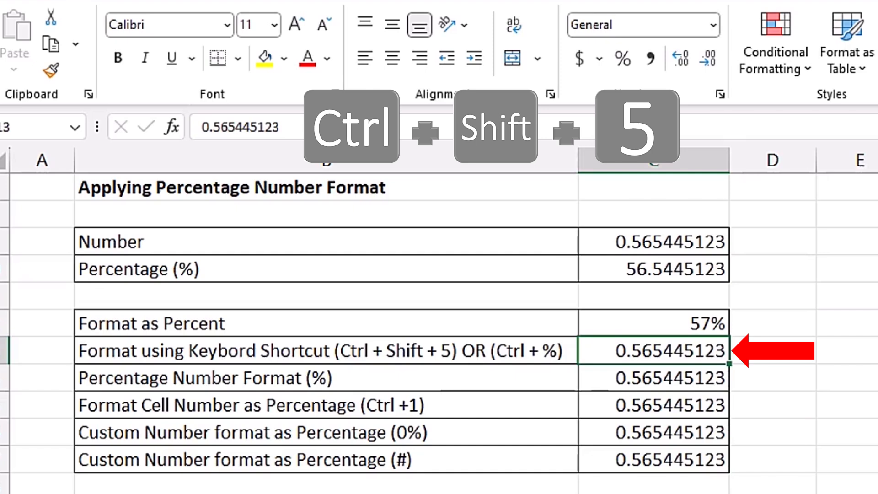
{"action": "key", "text": "ctrl+shift+5"}
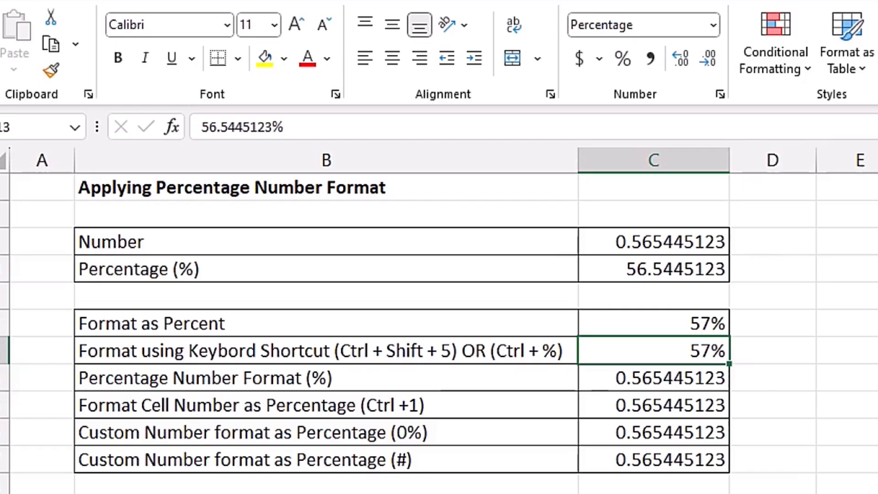
{"action": "left_click", "coordinate": [669, 323]}
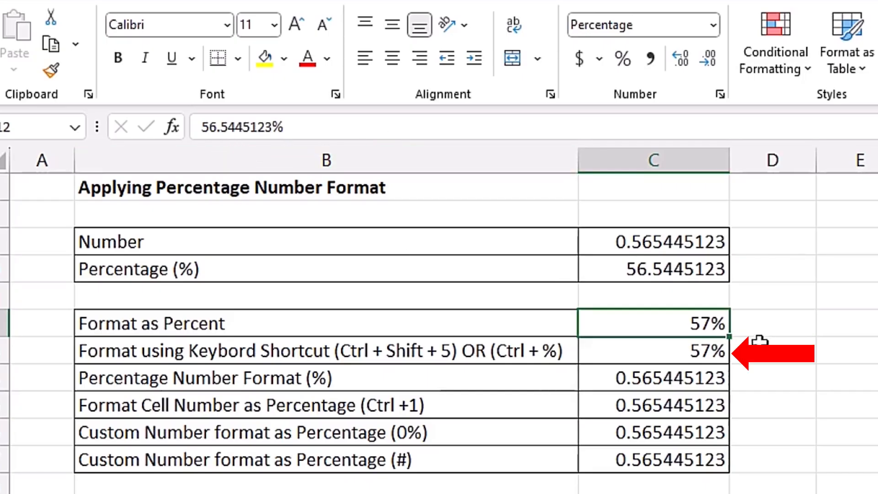
{"action": "left_click", "coordinate": [670, 354]}
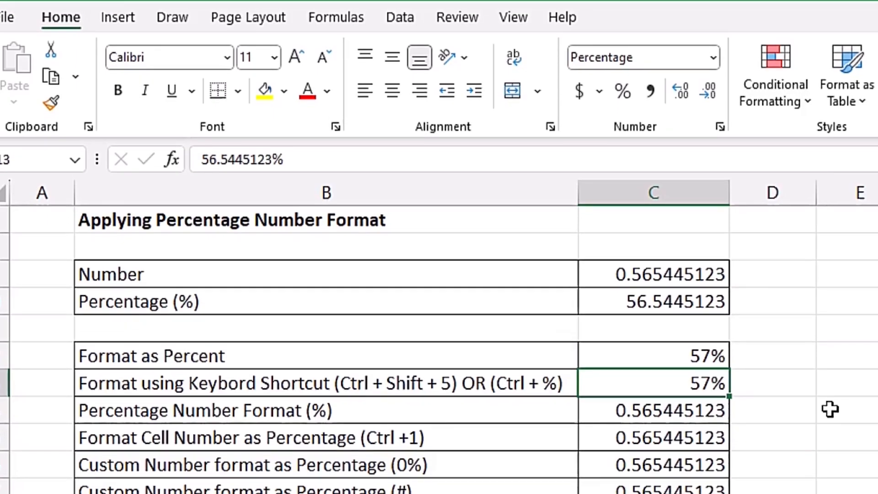
Apply the preset Percentage number format to the value in the "Percentage Number Format (%)" row, C14
{"action": "left_click", "coordinate": [694, 410]}
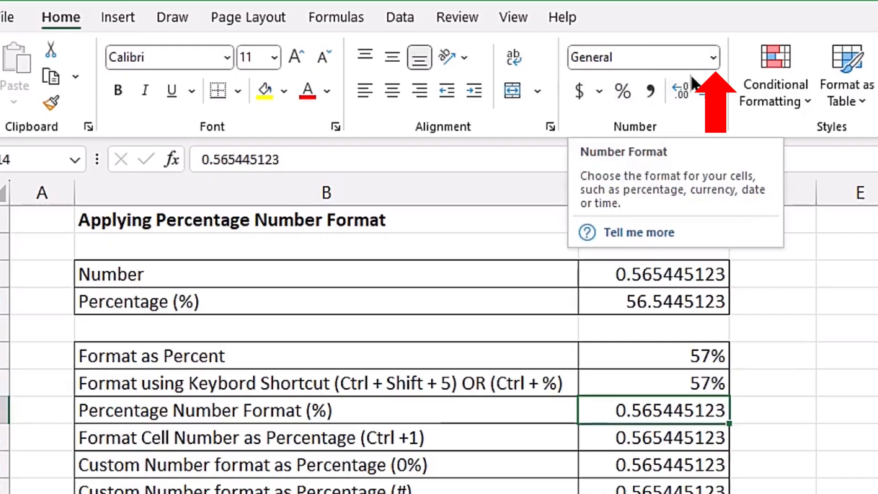
{"action": "left_click", "coordinate": [712, 58]}
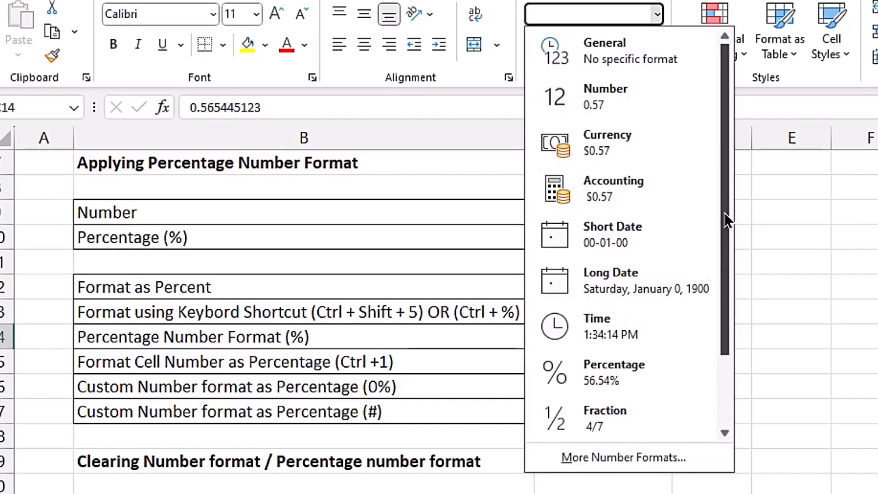
{"action": "left_click_drag", "start_coordinate": [722, 208], "coordinate": [730, 273]}
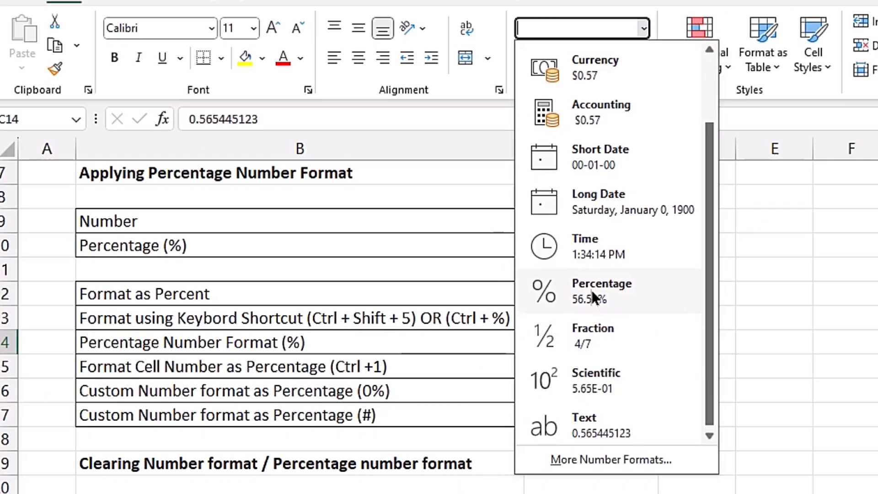
{"action": "left_click", "coordinate": [591, 290]}
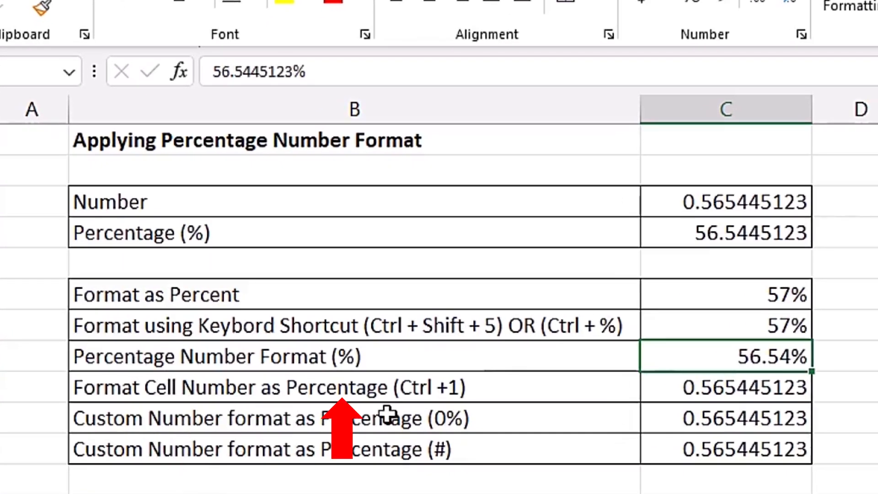
{"action": "left_click", "coordinate": [729, 388]}
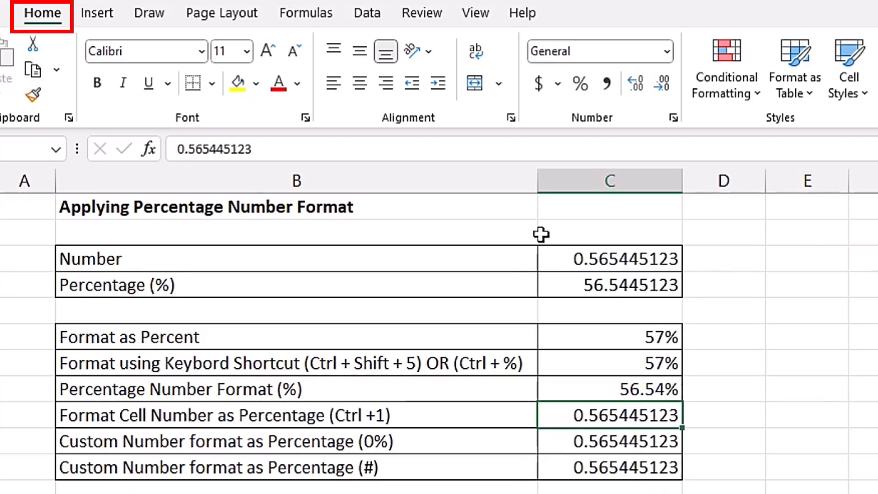
{"action": "left_click", "coordinate": [673, 117]}
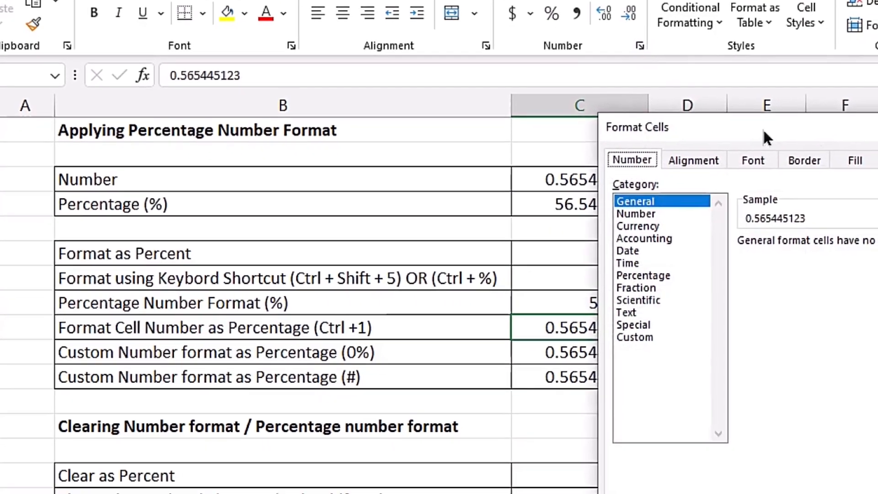
{"action": "left_click_drag", "start_coordinate": [791, 201], "coordinate": [186, 150]}
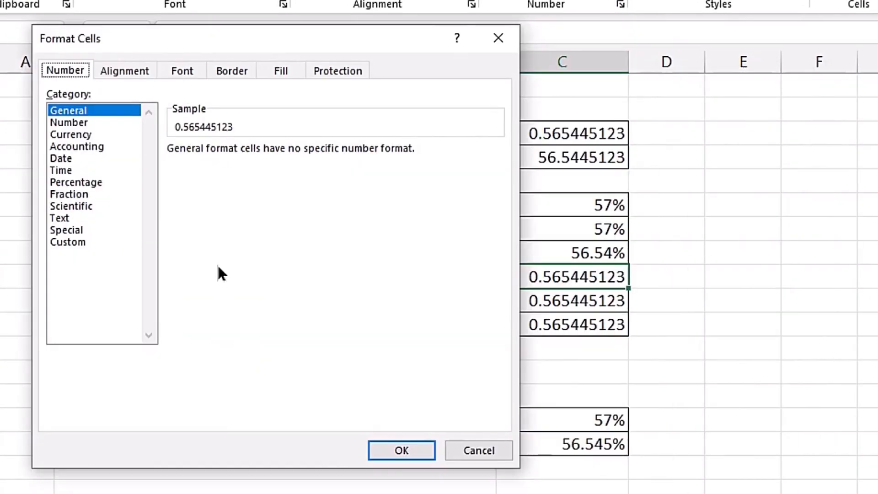
{"action": "left_click", "coordinate": [499, 38]}
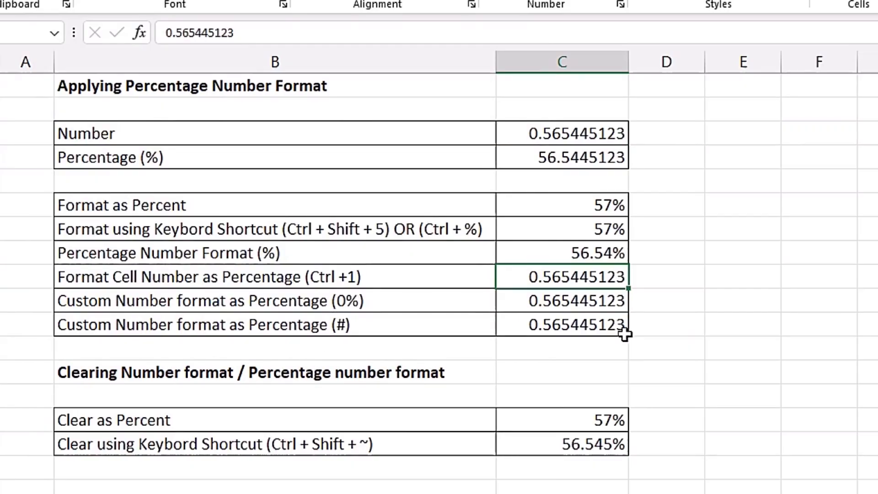
Open the Format Cells settings for C15, look through their sections and choose the Percentage number category
{"action": "key", "text": "ctrl+1"}
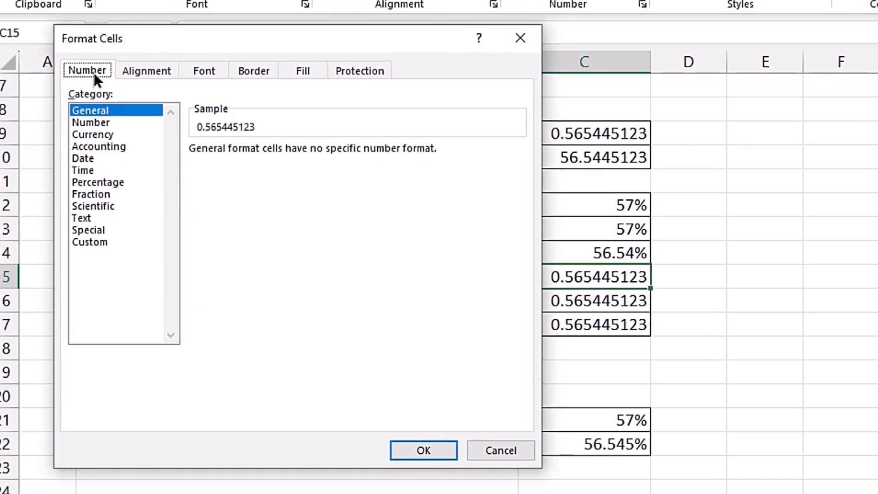
{"action": "left_click", "coordinate": [167, 75]}
{"action": "left_click", "coordinate": [204, 75]}
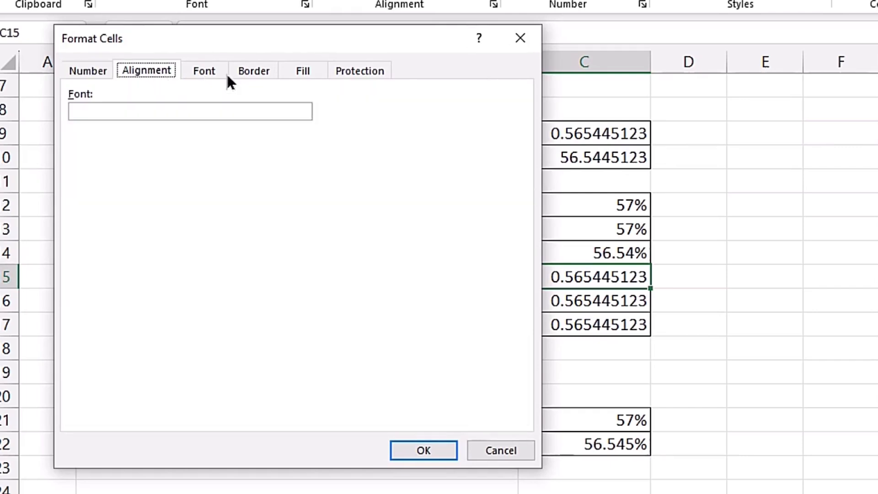
{"action": "left_click", "coordinate": [301, 73]}
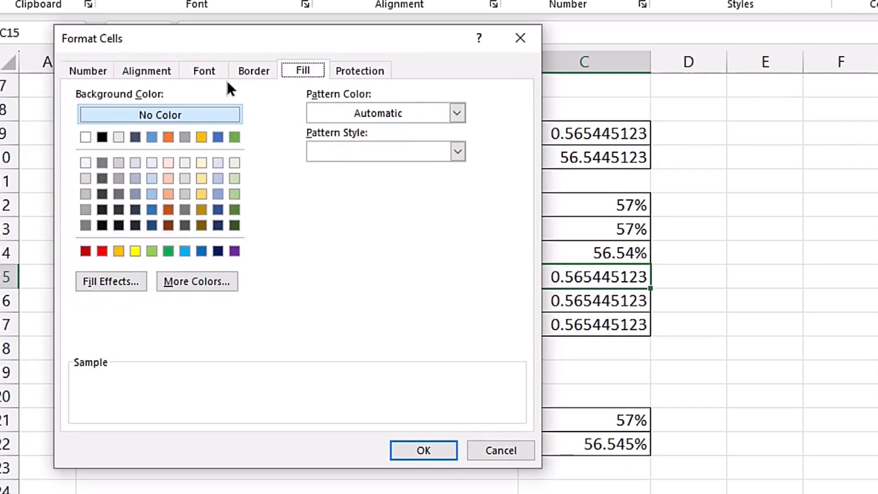
{"action": "left_click", "coordinate": [89, 70]}
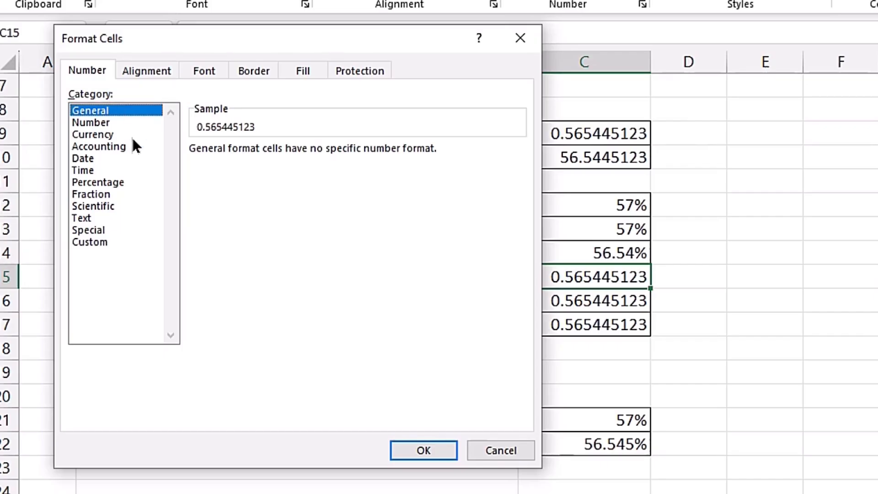
{"action": "left_click", "coordinate": [113, 183]}
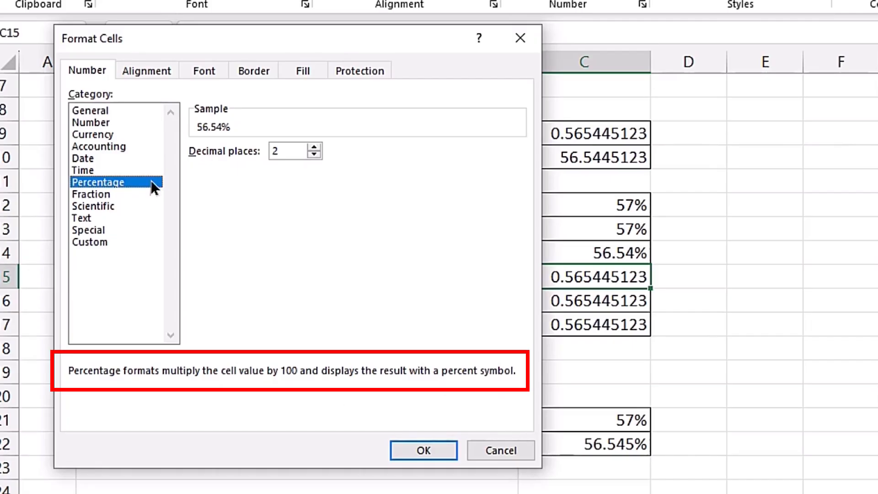
{"action": "left_click", "coordinate": [106, 161]}
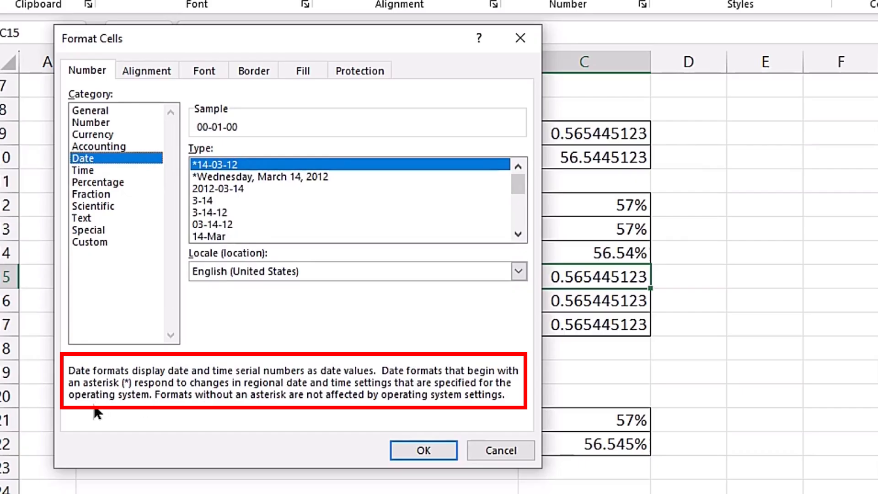
{"action": "left_click", "coordinate": [100, 182]}
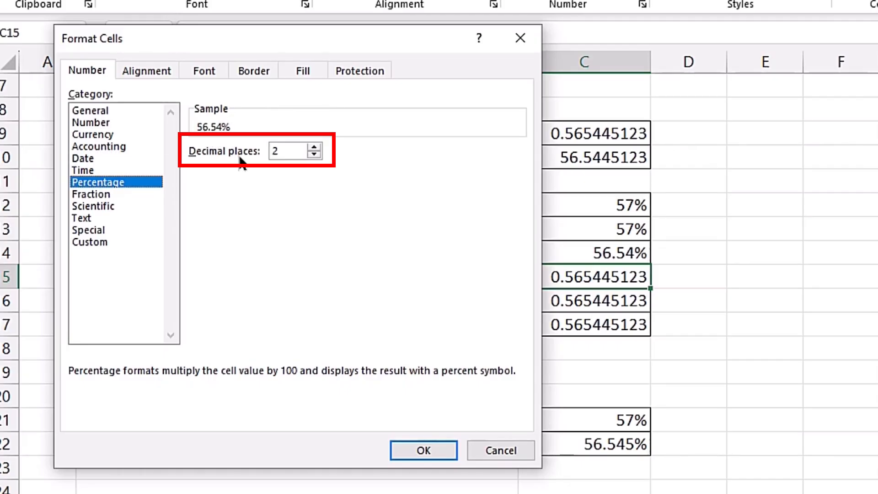
Set the percentage format to 4 decimal places and apply it to C15
{"action": "left_click", "coordinate": [313, 154]}
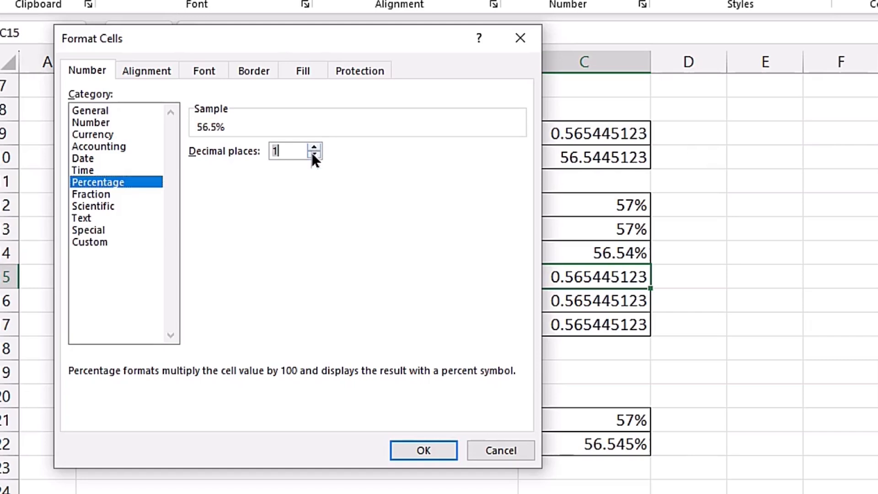
{"action": "left_click", "coordinate": [316, 148]}
{"action": "left_click", "coordinate": [315, 147]}
{"action": "type", "text": "4"}
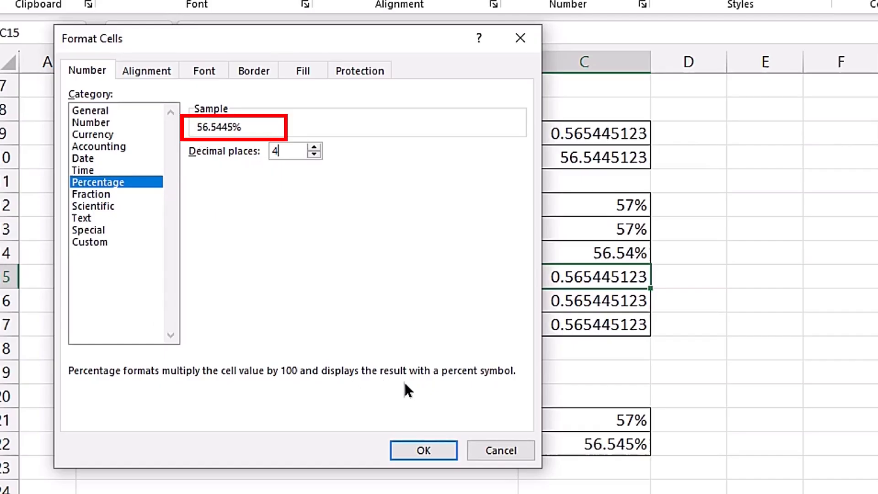
{"action": "left_click", "coordinate": [404, 449]}
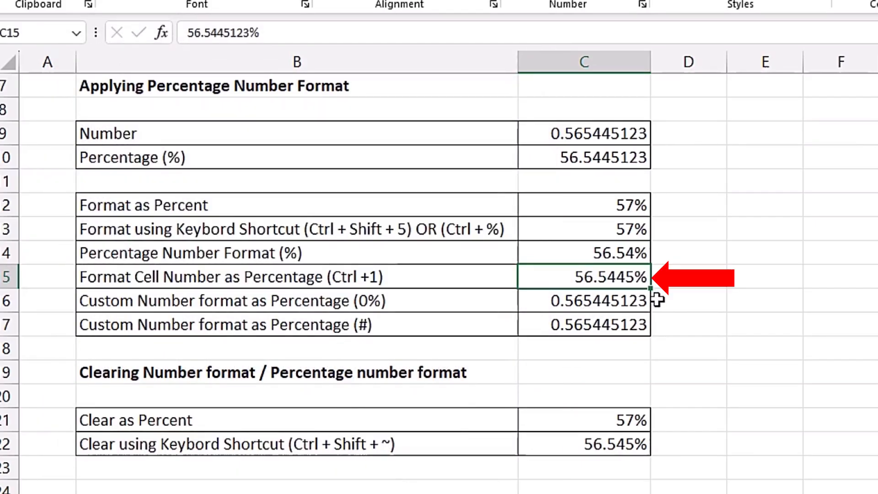
Apply the existing custom number format code 0.00% to C16, the "Custom Number format as Percentage (0%)" row
{"action": "left_click", "coordinate": [623, 305]}
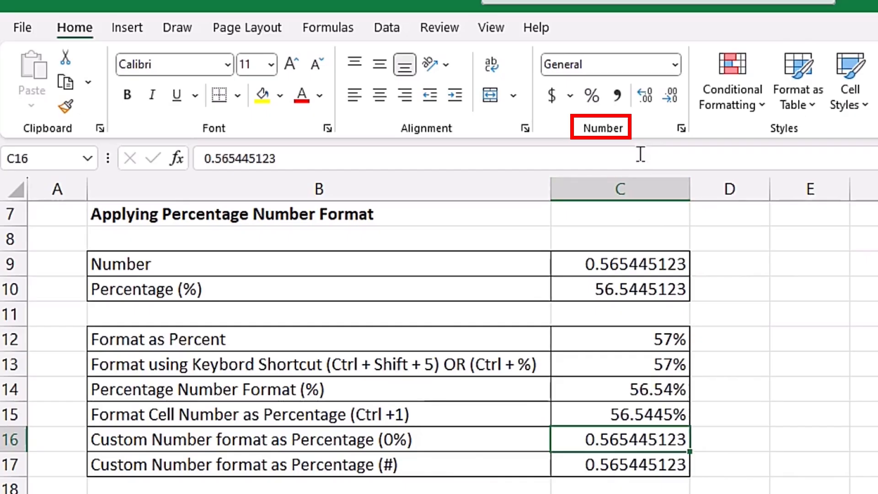
{"action": "left_click", "coordinate": [680, 129]}
{"action": "left_click", "coordinate": [557, 167]}
{"action": "key", "text": "ctrl+1"}
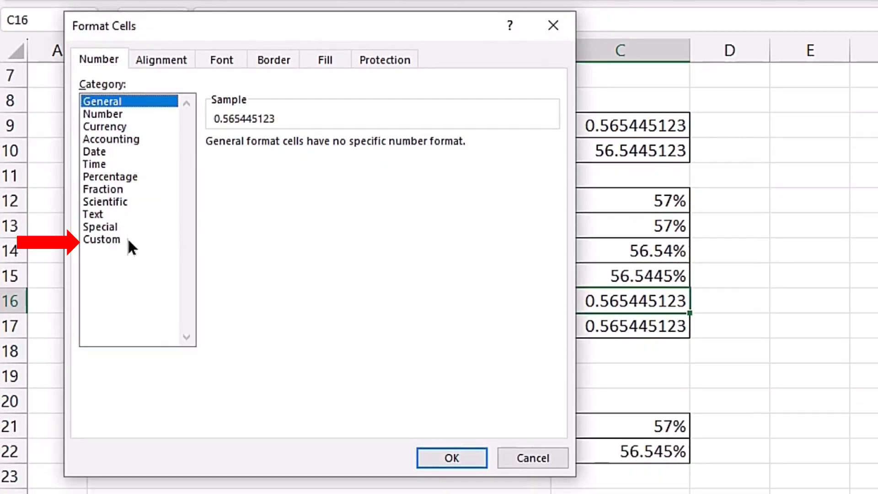
{"action": "left_click", "coordinate": [109, 242]}
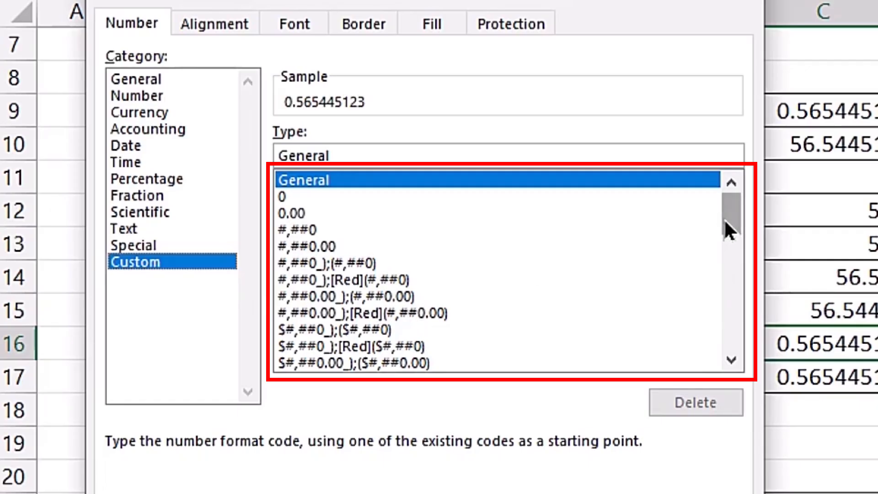
{"action": "left_click_drag", "start_coordinate": [728, 224], "coordinate": [734, 254]}
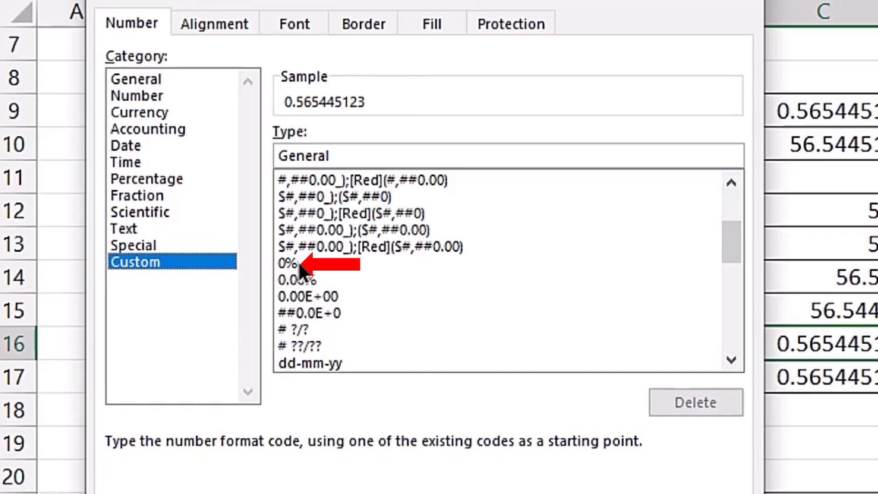
{"action": "left_click", "coordinate": [286, 263]}
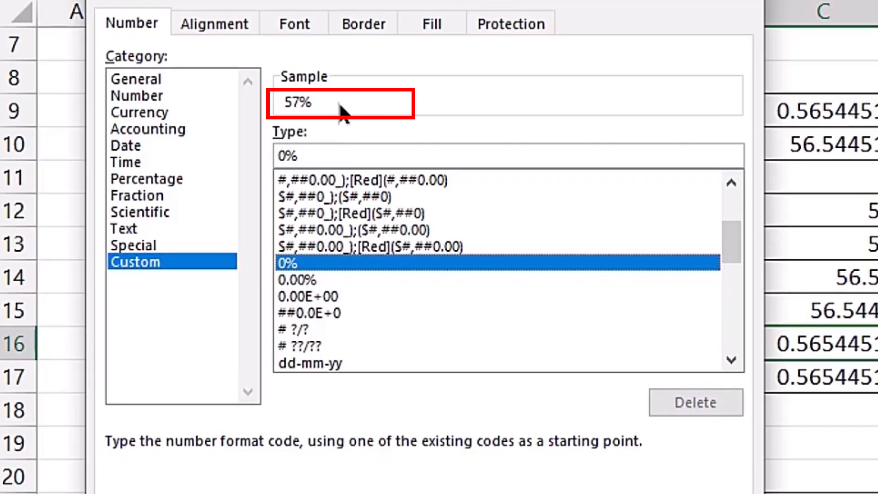
{"action": "left_click", "coordinate": [299, 280]}
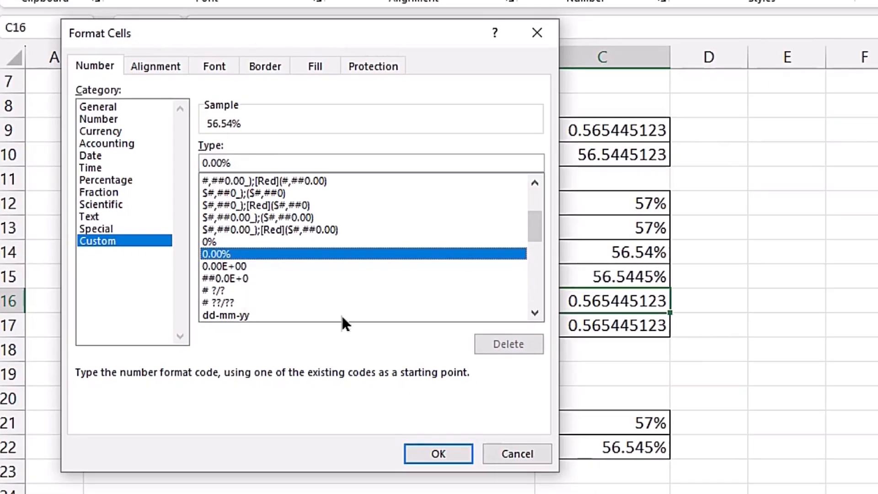
{"action": "left_click", "coordinate": [436, 453]}
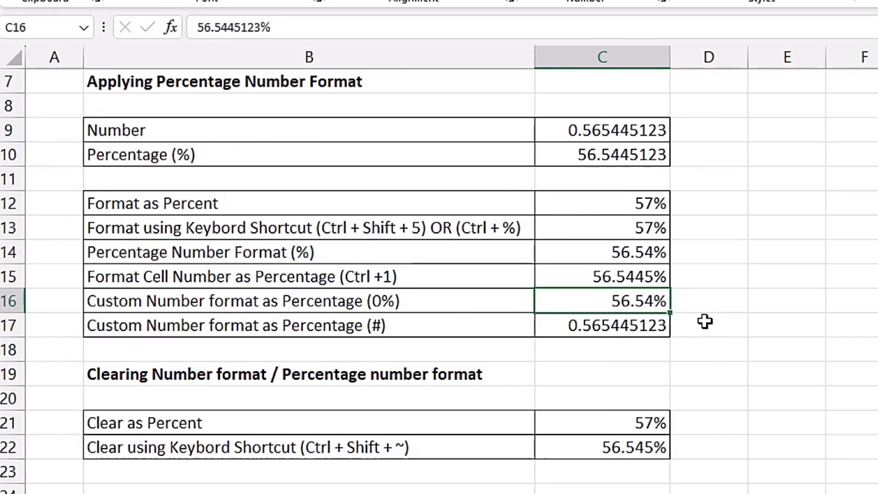
Give C16 a custom percentage format with three decimal places, using the code 0.000%
{"action": "key", "text": "ctrl+1"}
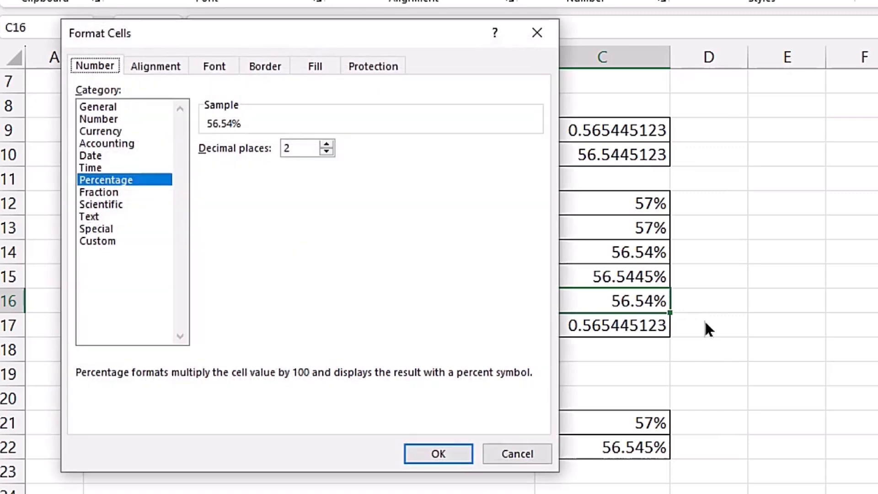
{"action": "left_click", "coordinate": [110, 241]}
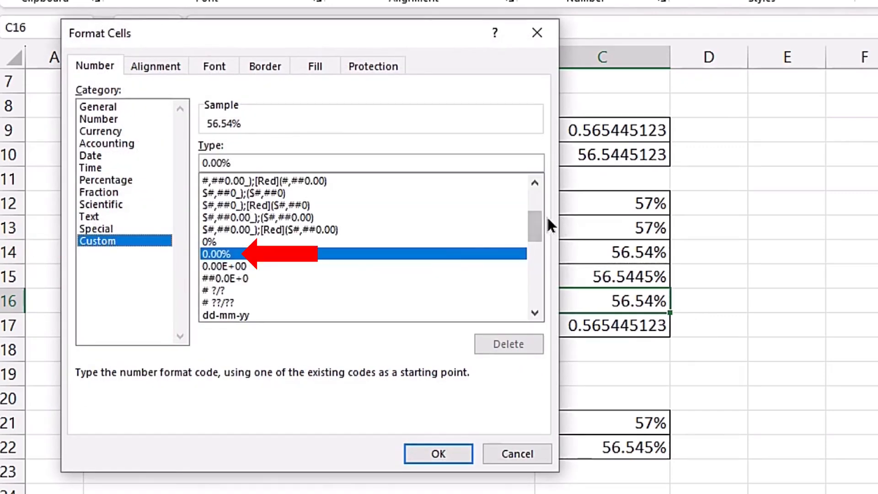
{"action": "left_click_drag", "start_coordinate": [536, 227], "coordinate": [536, 206]}
{"action": "left_click_drag", "start_coordinate": [244, 161], "coordinate": [201, 163]}
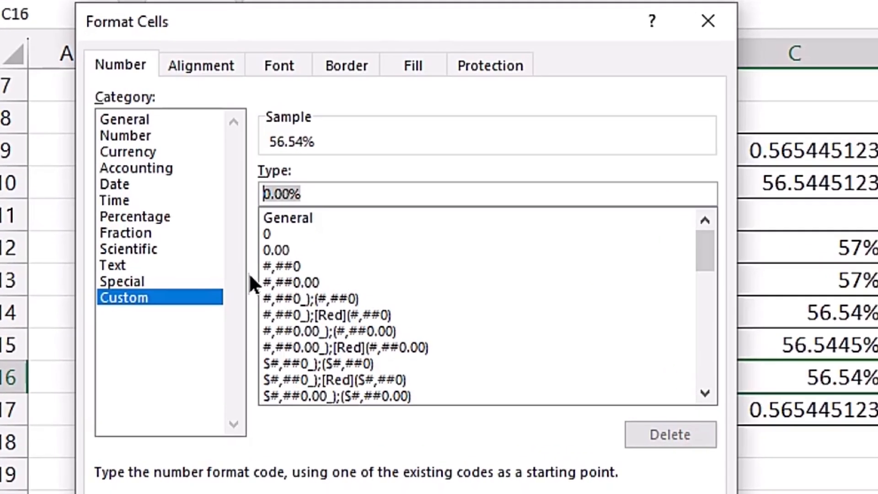
{"action": "type", "text": "0"}
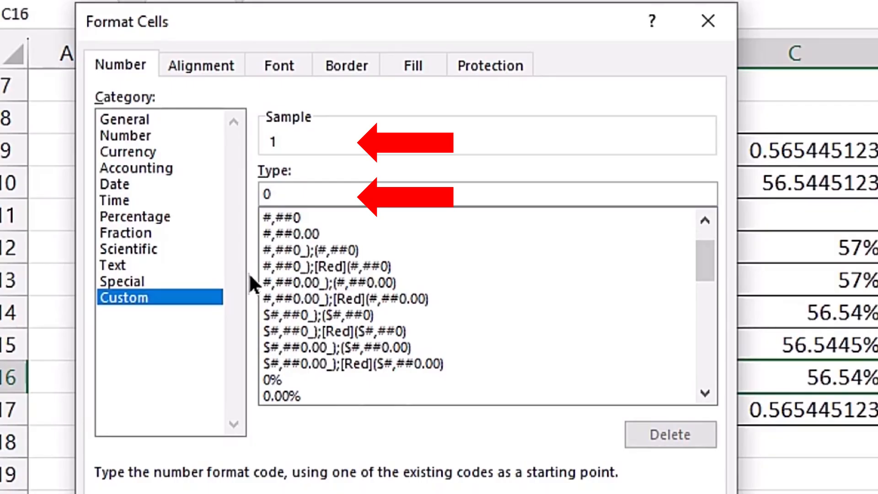
{"action": "type", "text": ".0"}
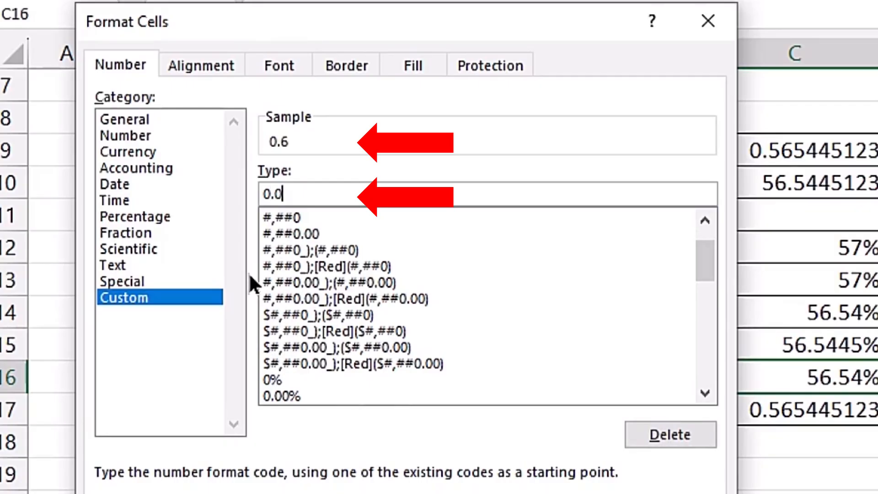
{"action": "type", "text": "0"}
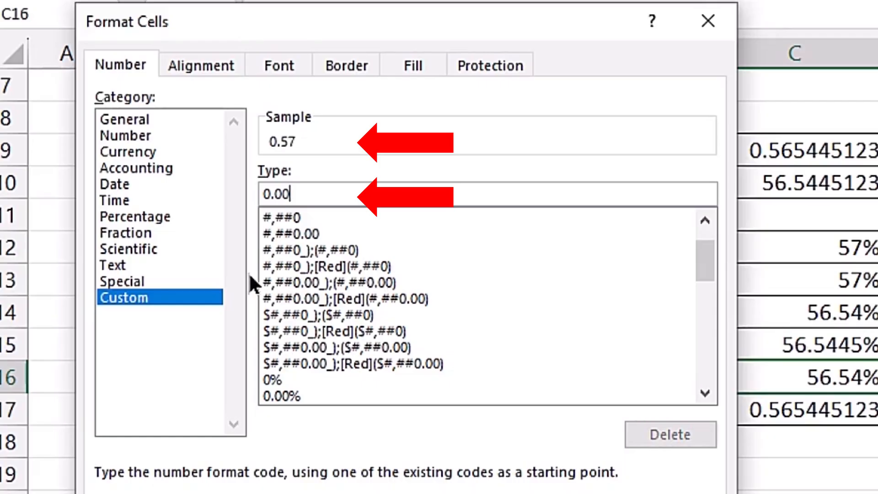
{"action": "type", "text": "0"}
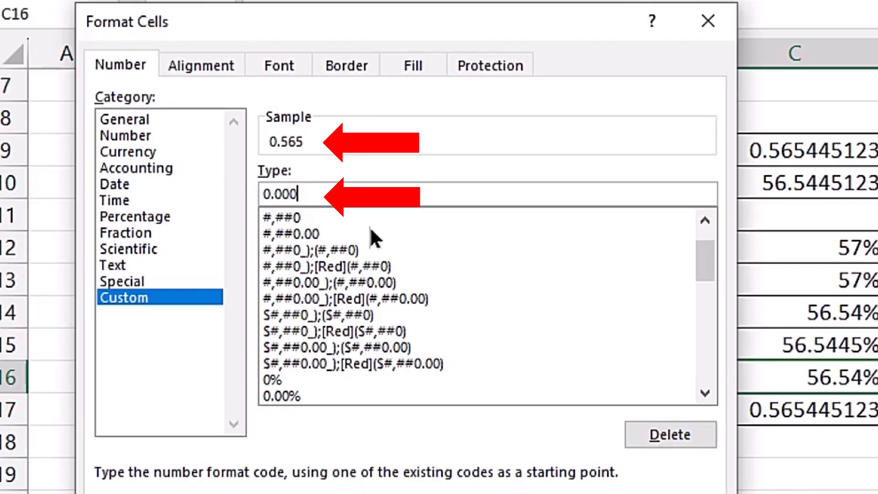
{"action": "type", "text": "%"}
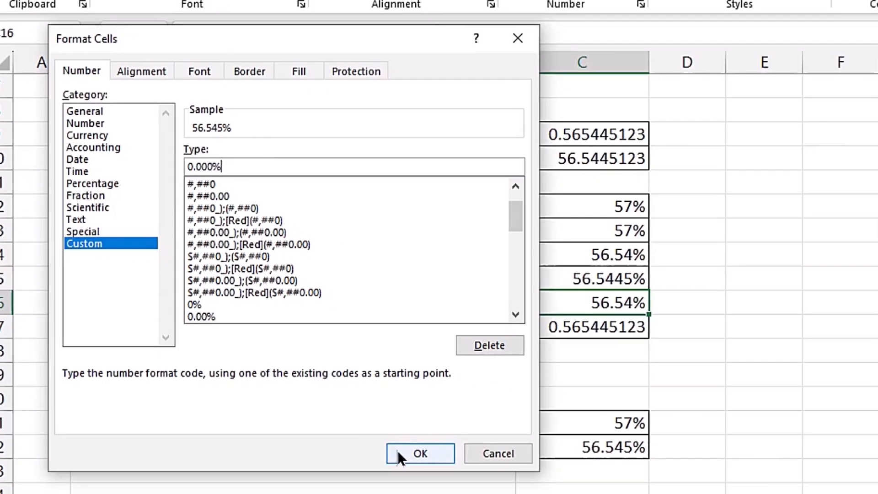
{"action": "left_click", "coordinate": [397, 451]}
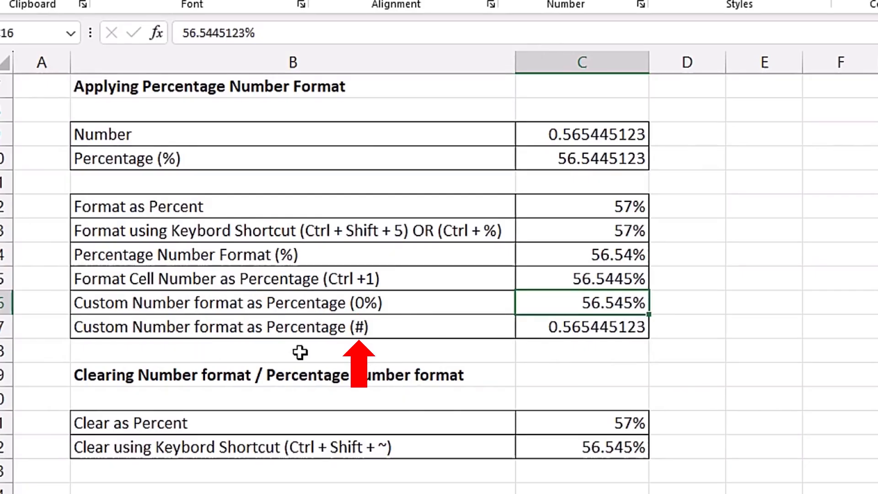
Format the value in the "Custom Number format as Percentage (#)" row, C17, with the custom code #.#####%
{"action": "left_click", "coordinate": [587, 331]}
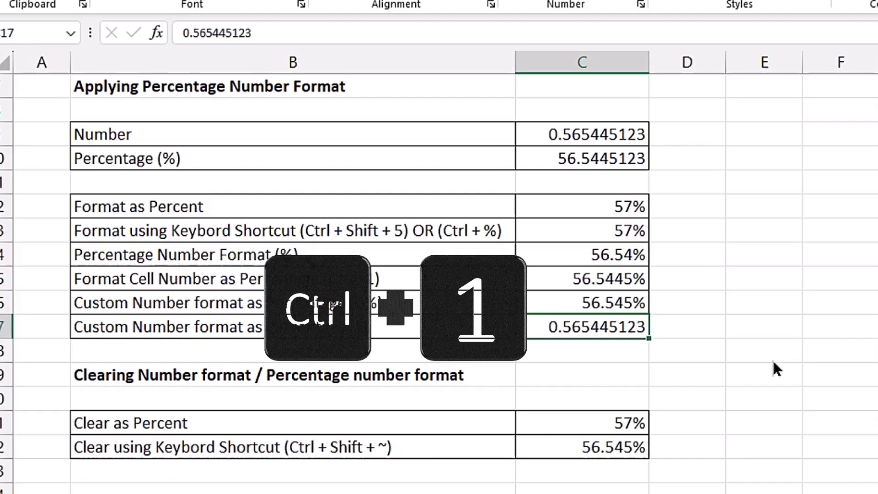
{"action": "key", "text": "ctrl+1"}
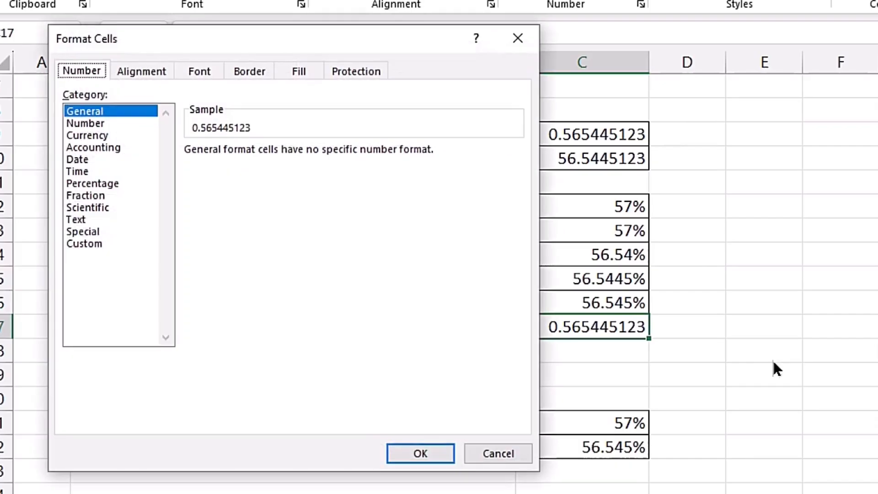
{"action": "left_click", "coordinate": [74, 244]}
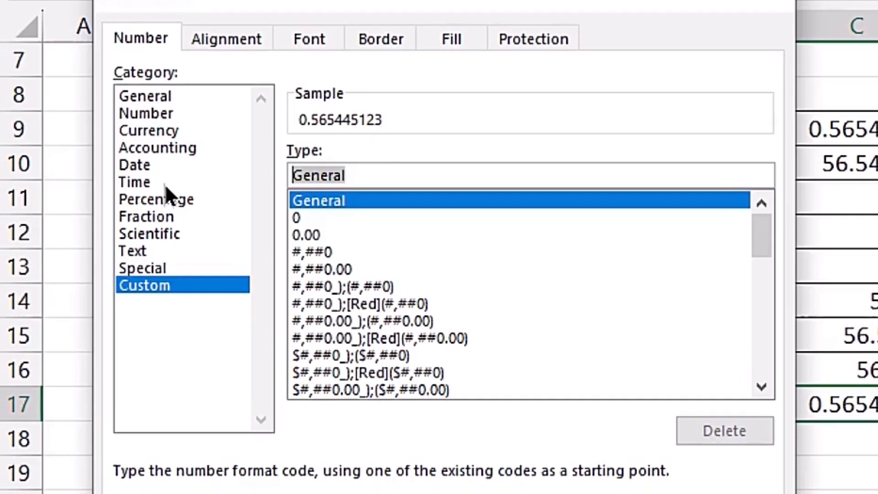
{"action": "type", "text": "#"}
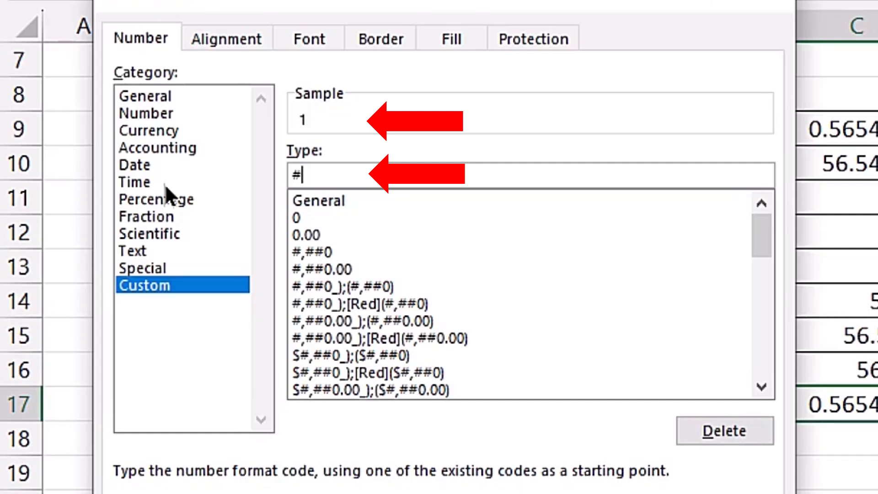
{"action": "type", "text": "."}
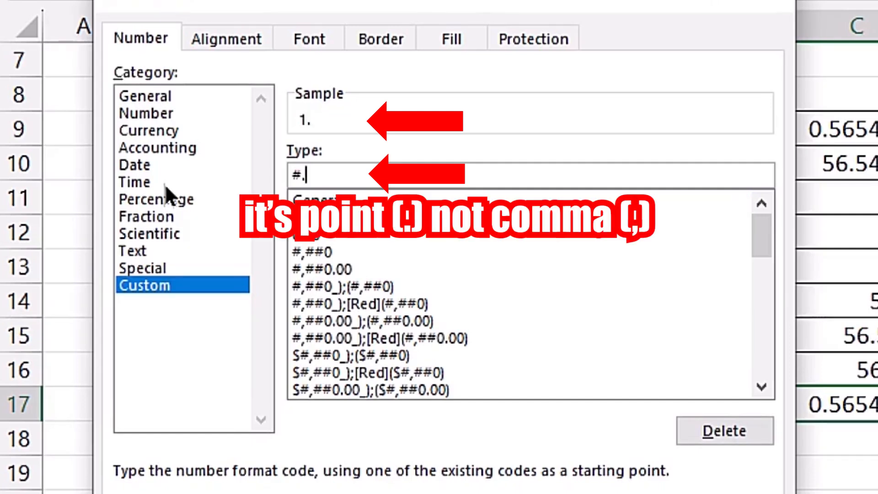
{"action": "type", "text": "#"}
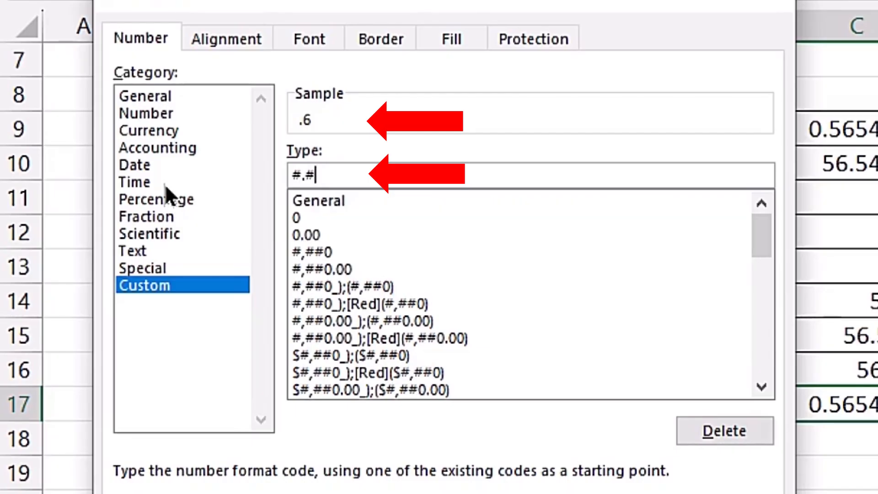
{"action": "type", "text": "##"}
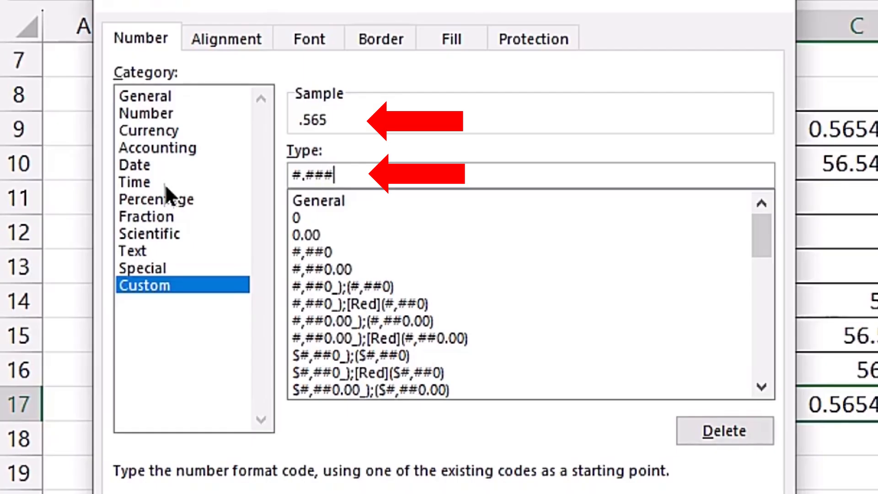
{"action": "type", "text": "##"}
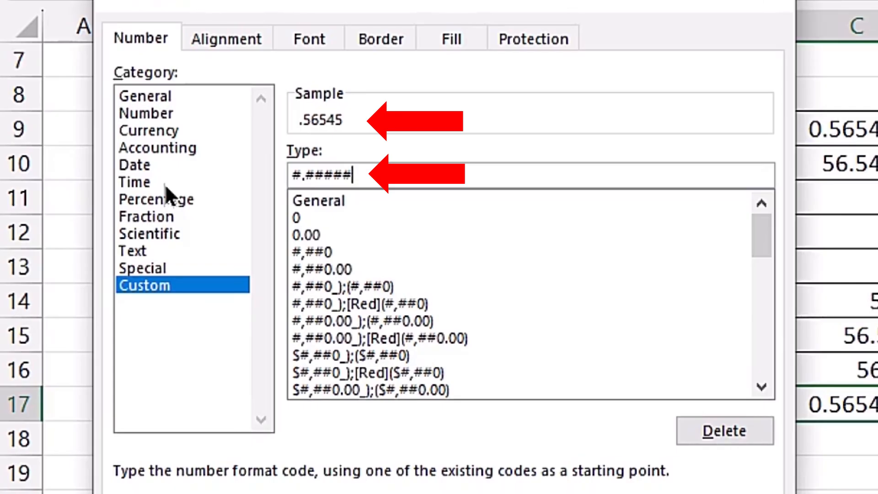
{"action": "type", "text": "%"}
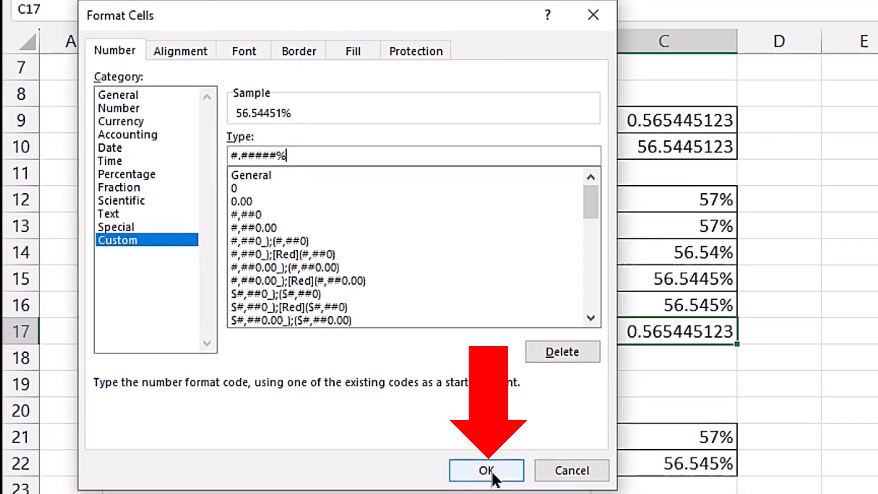
{"action": "left_click", "coordinate": [494, 470]}
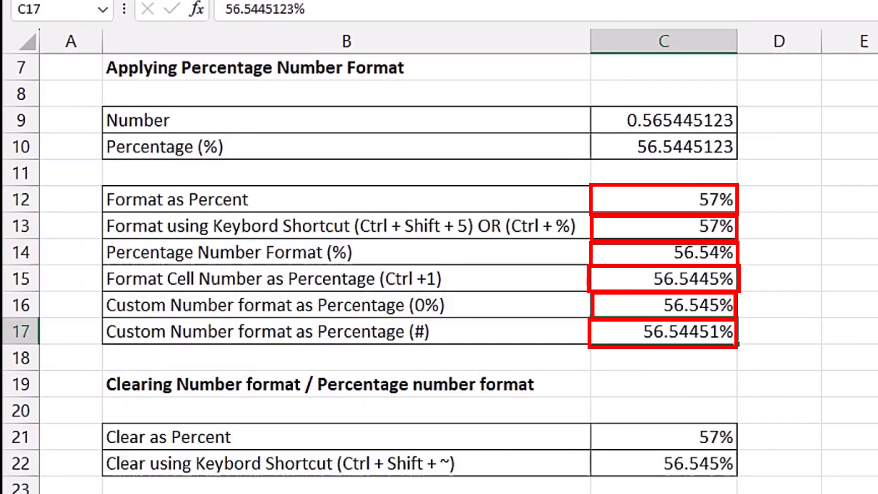
Clear the percentage format from the "Clear as Percent" value in C21 by setting its number format to General
{"action": "left_click_drag", "start_coordinate": [871, 297], "coordinate": [876, 386]}
{"action": "scroll", "coordinate": [527, 301], "scroll_direction": "up", "scroll_amount": 2}
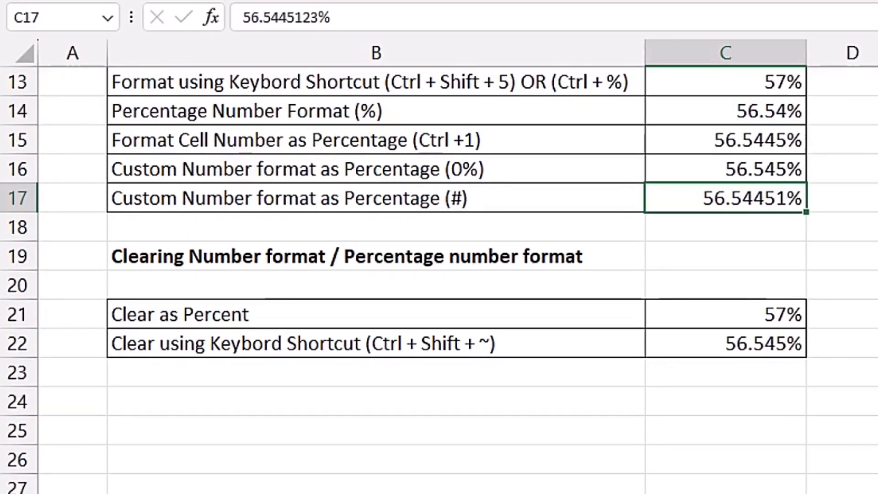
{"action": "left_click", "coordinate": [721, 315]}
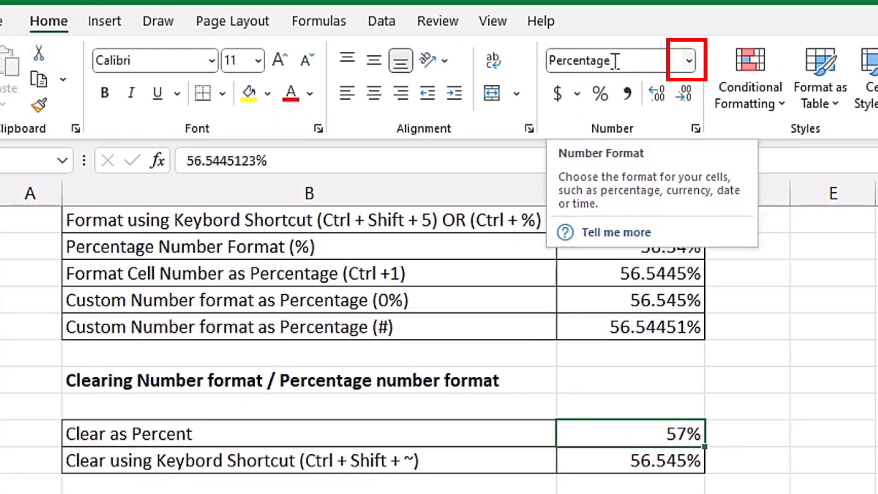
{"action": "left_click", "coordinate": [689, 60]}
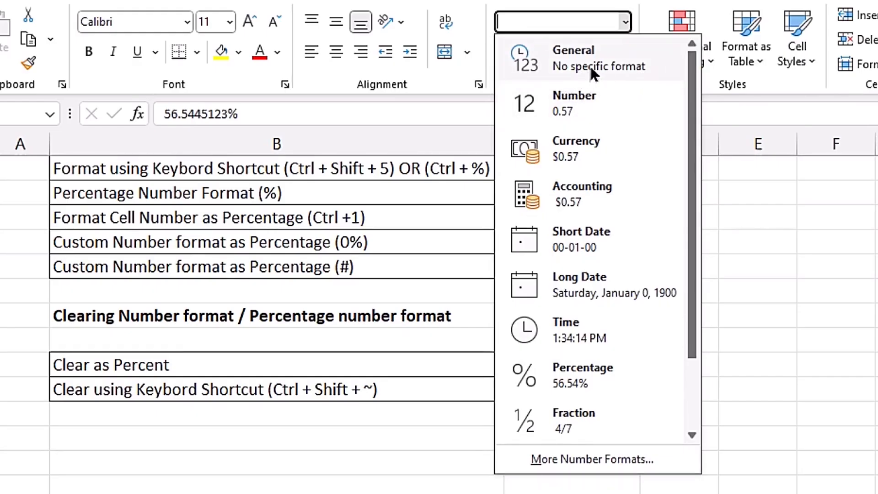
{"action": "left_click", "coordinate": [853, 257]}
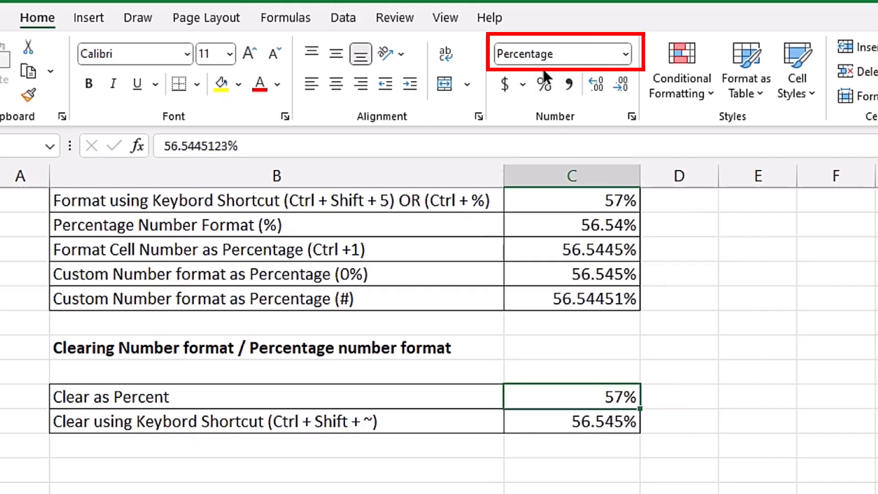
{"action": "left_click", "coordinate": [625, 55]}
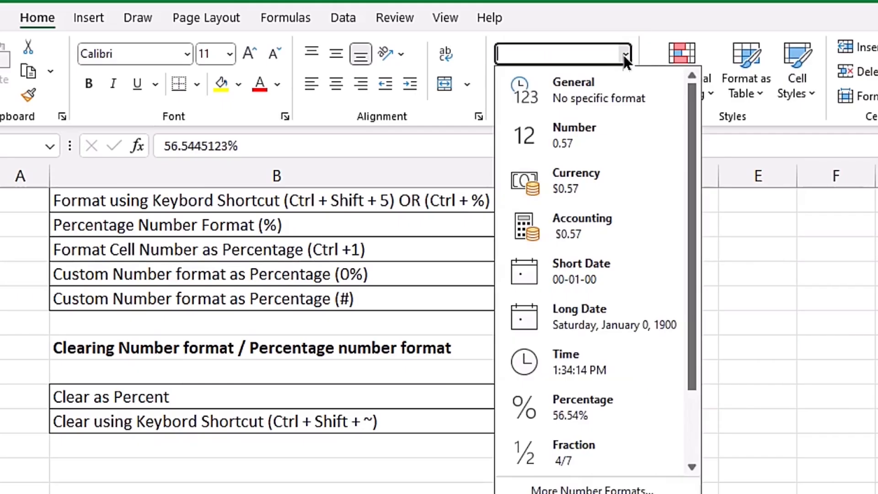
{"action": "left_click", "coordinate": [621, 98]}
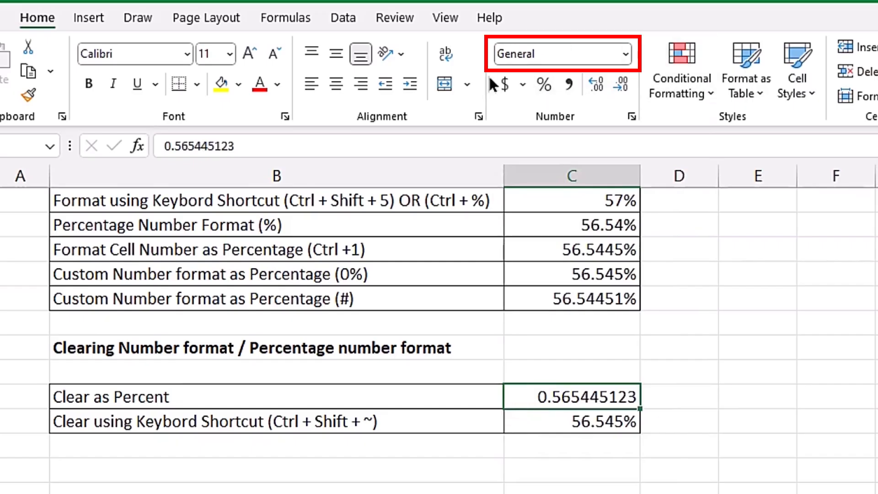
Reset the value in the "Clear using Keybord Shortcut" row, C22, to the General number format
{"action": "left_click", "coordinate": [570, 424]}
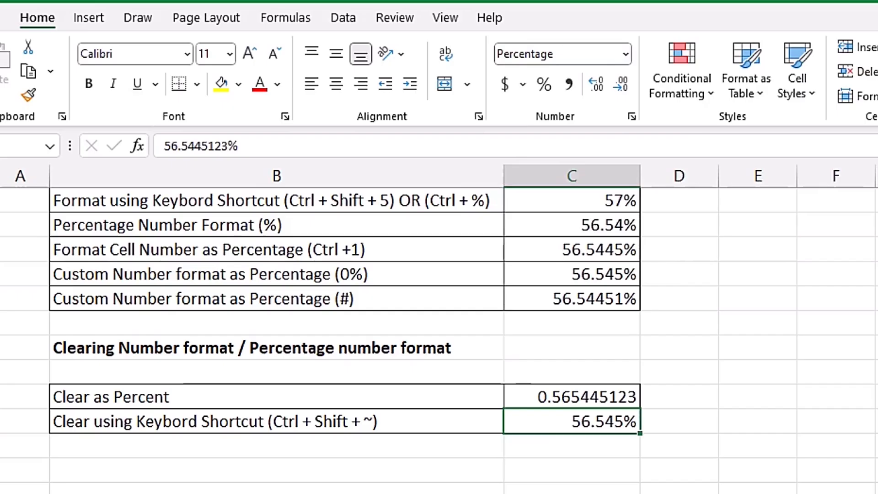
{"action": "key", "text": "ctrl+shift+grave"}
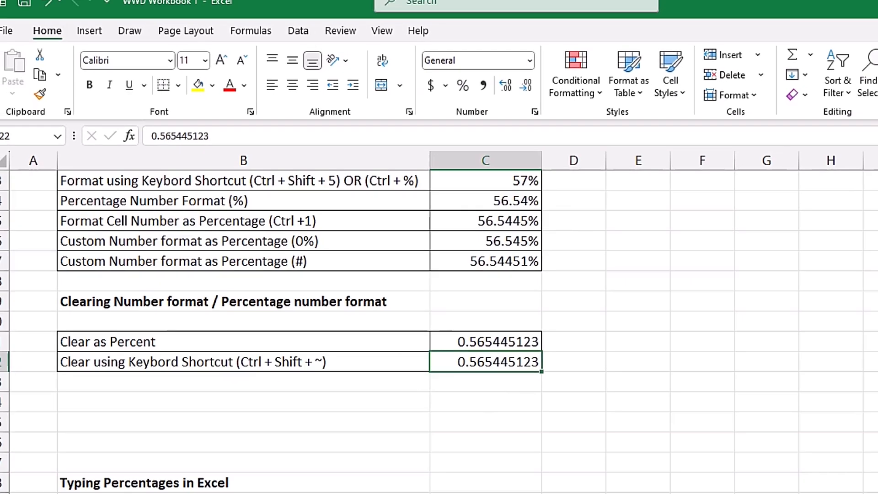
{"action": "left_click_drag", "start_coordinate": [872, 332], "coordinate": [872, 369]}
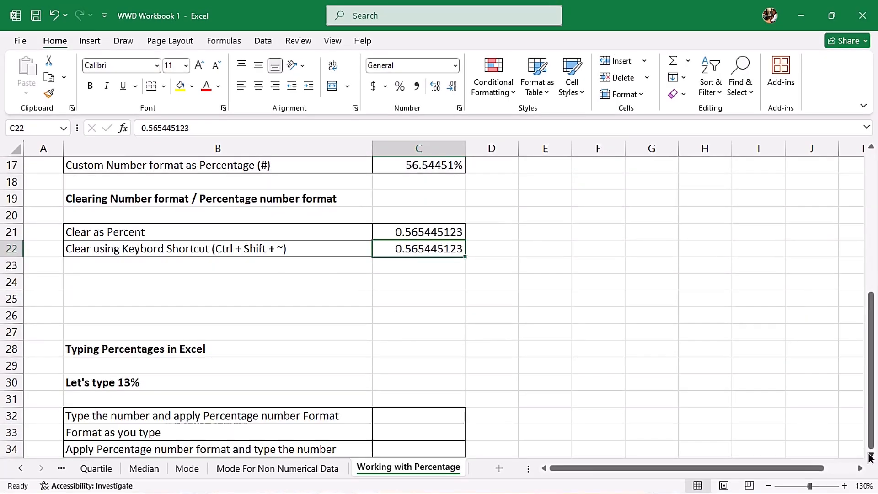
Try entering 13 in C32 of the "Typing Percentages in Excel" table and applying the Percentage format, and undo the formatting
{"action": "scroll", "coordinate": [870, 457], "scroll_direction": "down", "scroll_amount": 3}
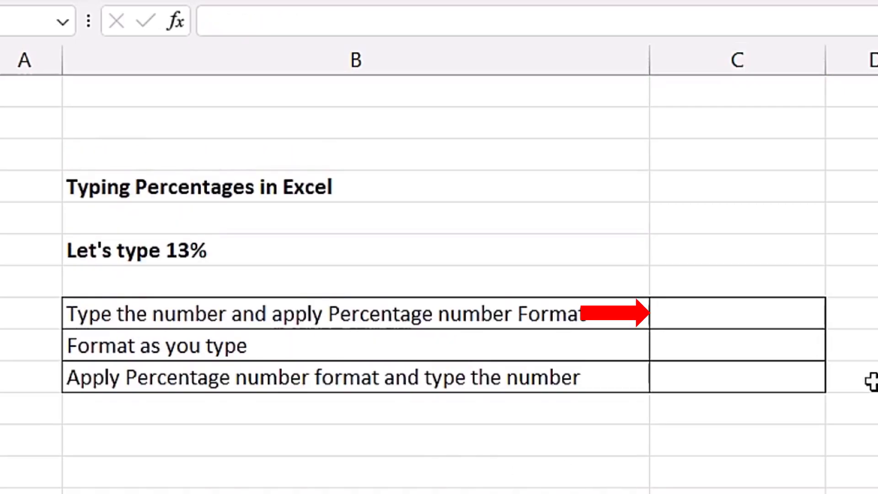
{"action": "left_click", "coordinate": [718, 318]}
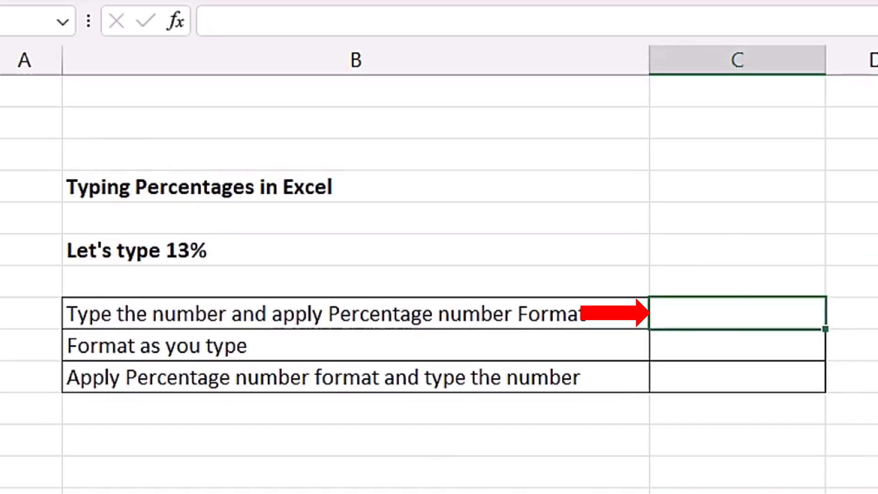
{"action": "type", "text": "13"}
{"action": "key", "text": "ctrl+Return"}
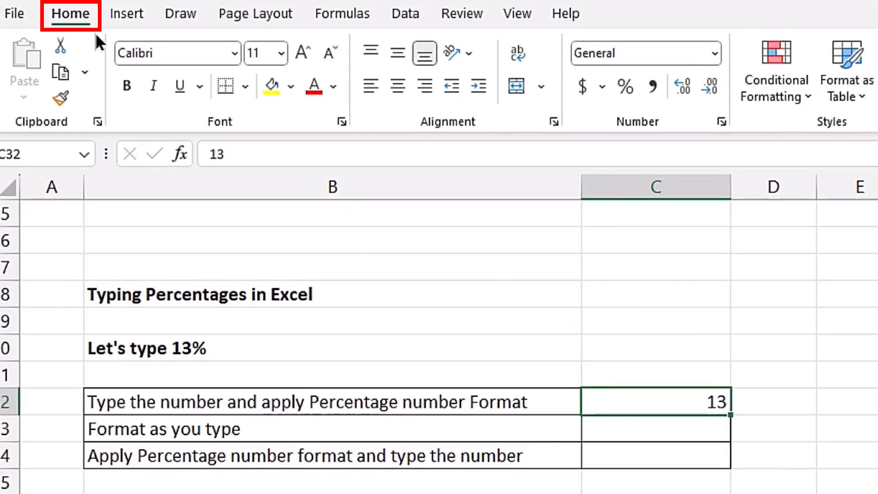
{"action": "left_click", "coordinate": [631, 93]}
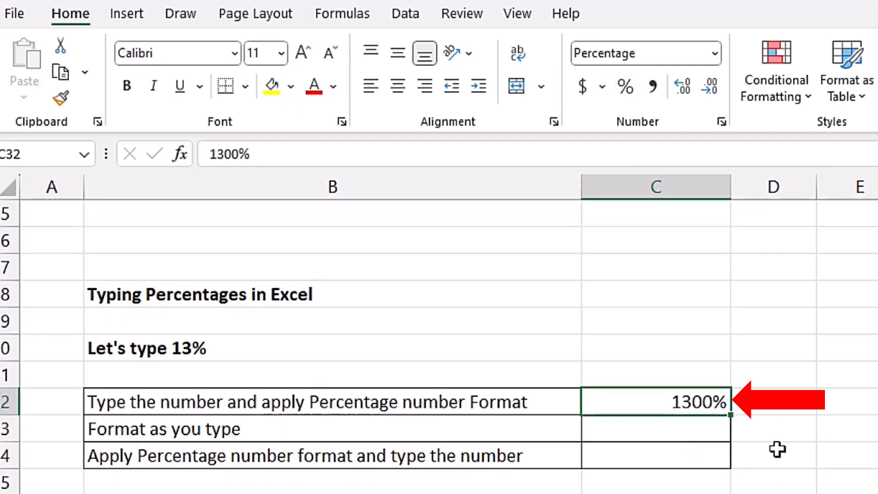
{"action": "key", "text": "ctrl+z"}
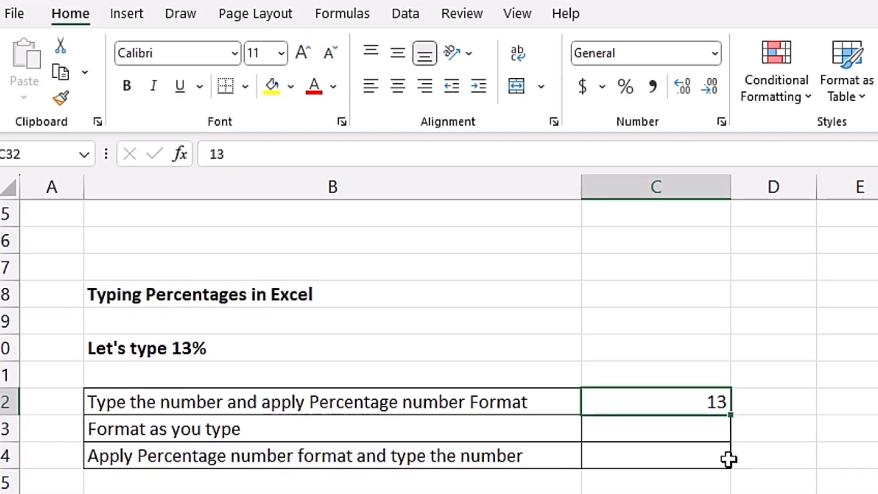
Replace the number in C32 with 0.13 and apply the Percentage number format to it
{"action": "type", "text": "0.13"}
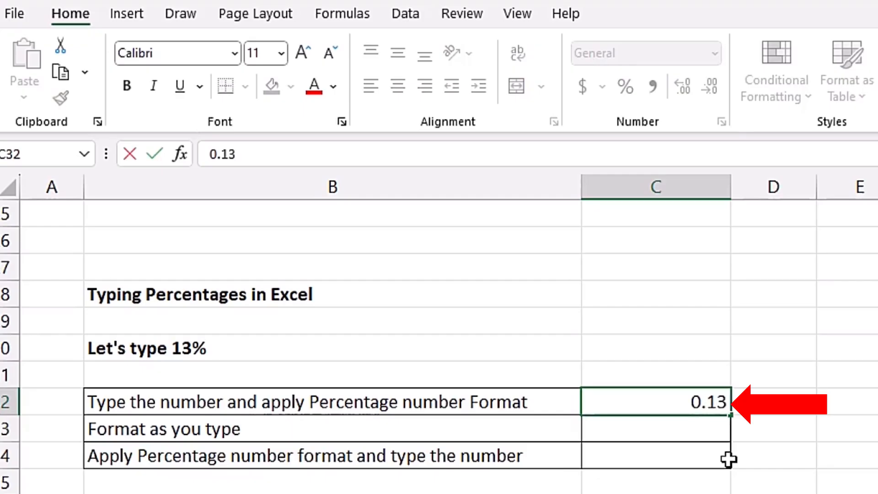
{"action": "key", "text": "ctrl+Return"}
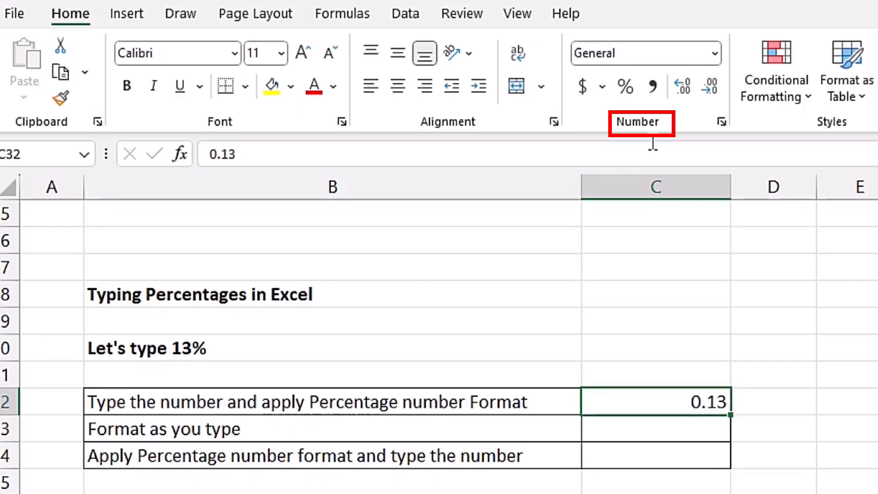
{"action": "left_click", "coordinate": [625, 86]}
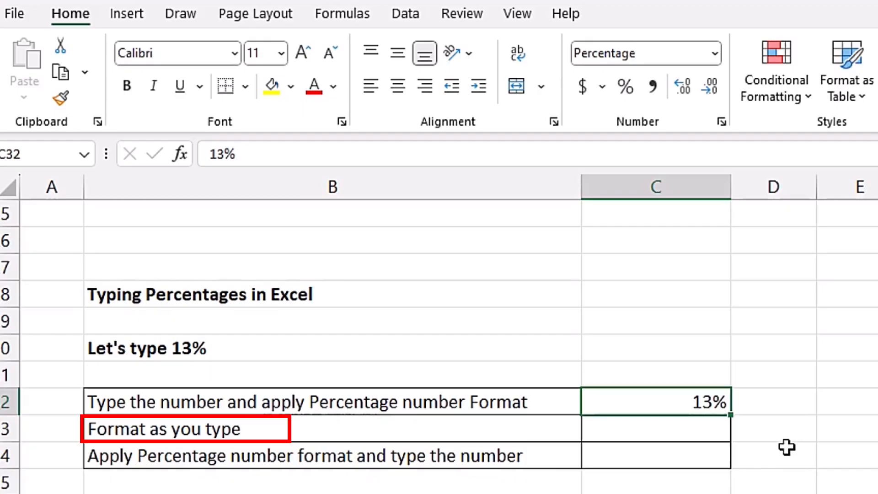
Enter 13% with its percent sign directly in C33, the "Format as you type" row
{"action": "left_click", "coordinate": [672, 426]}
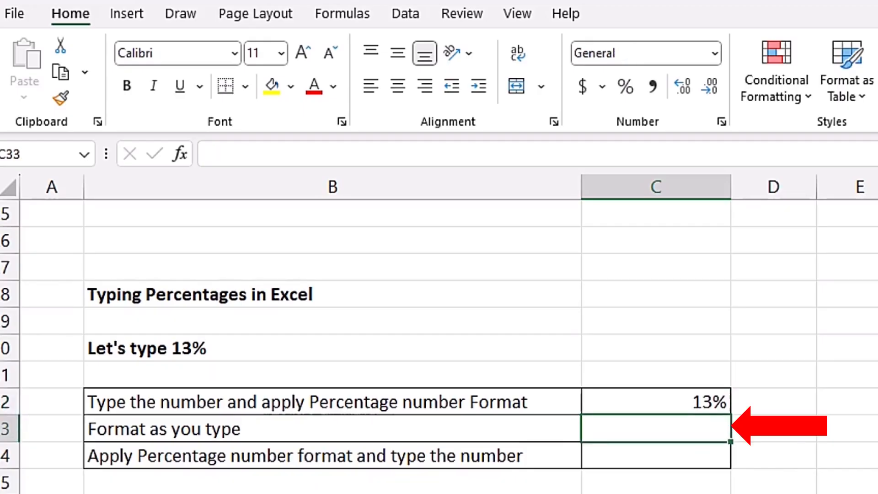
{"action": "type", "text": "13"}
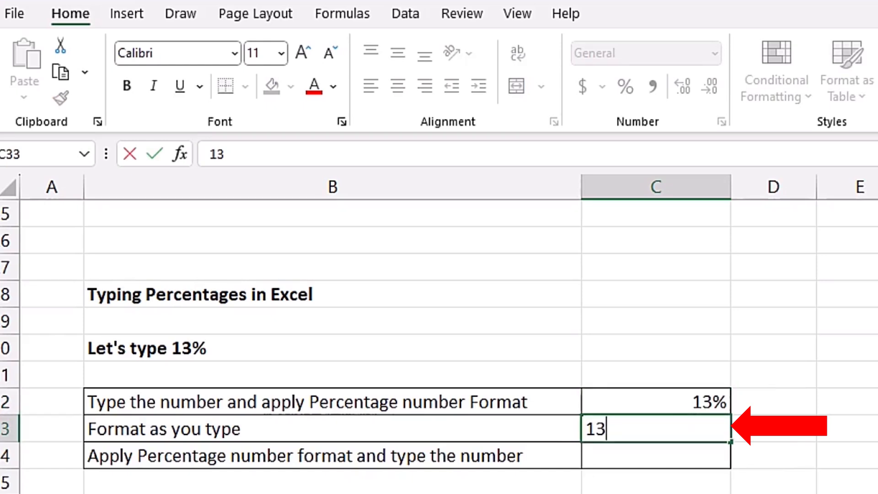
{"action": "type", "text": "%"}
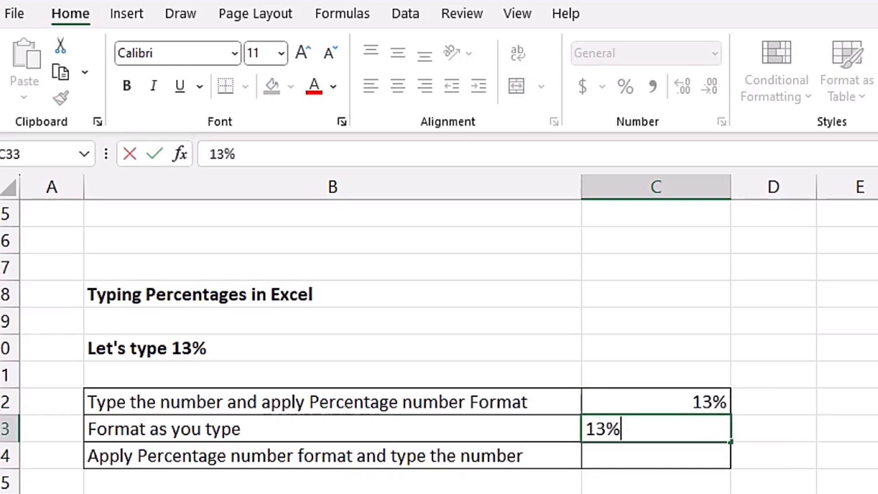
{"action": "key", "text": "Return"}
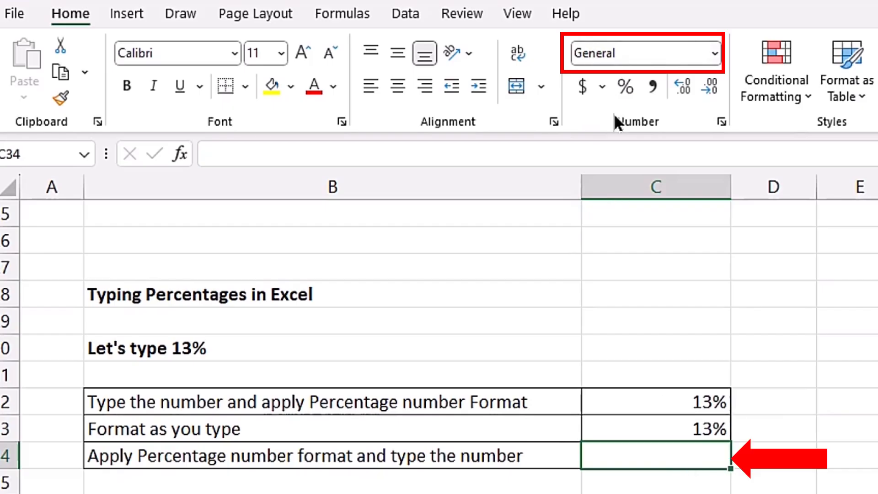
Apply the Percentage number format to the empty cell C34 and enter 13 in it
{"action": "left_click", "coordinate": [627, 88]}
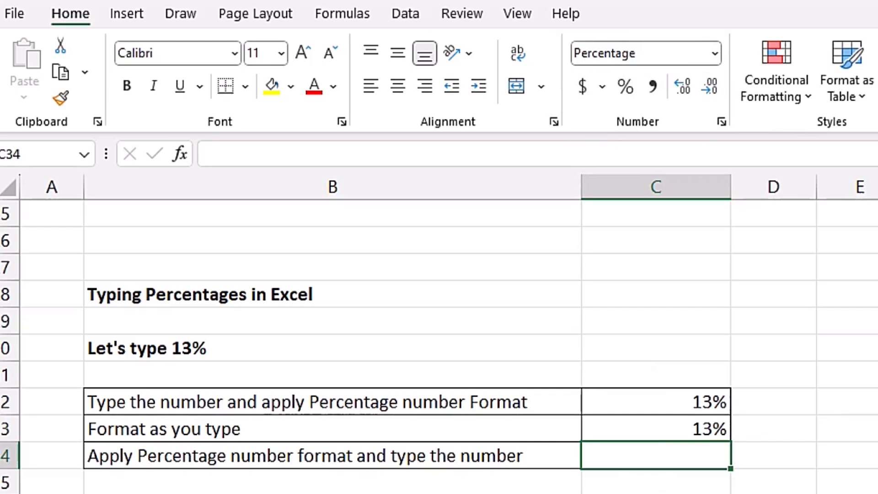
{"action": "type", "text": "13"}
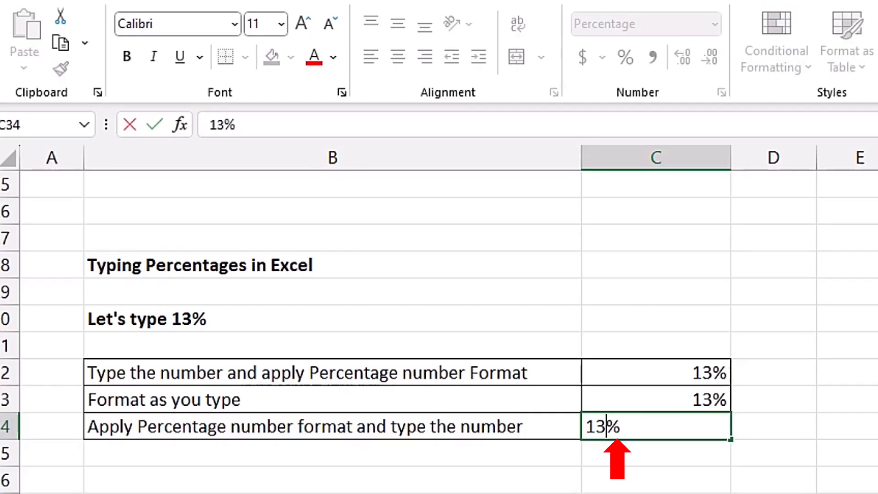
{"action": "key", "text": "Return"}
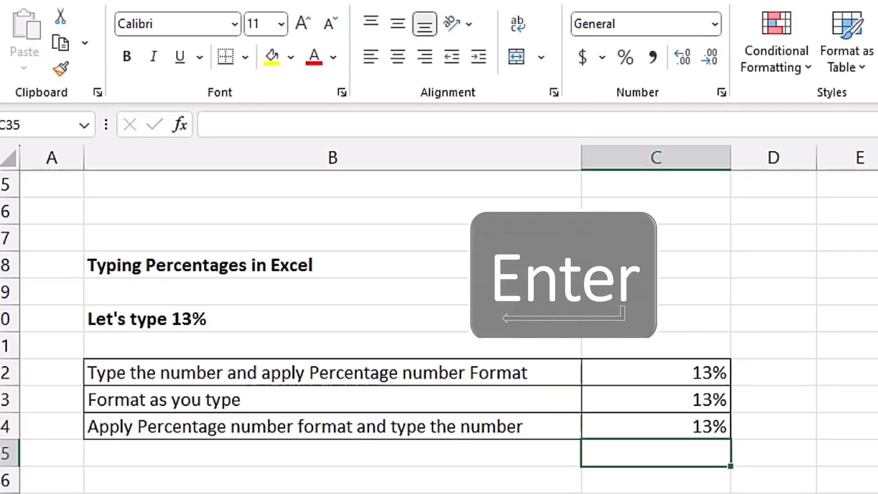